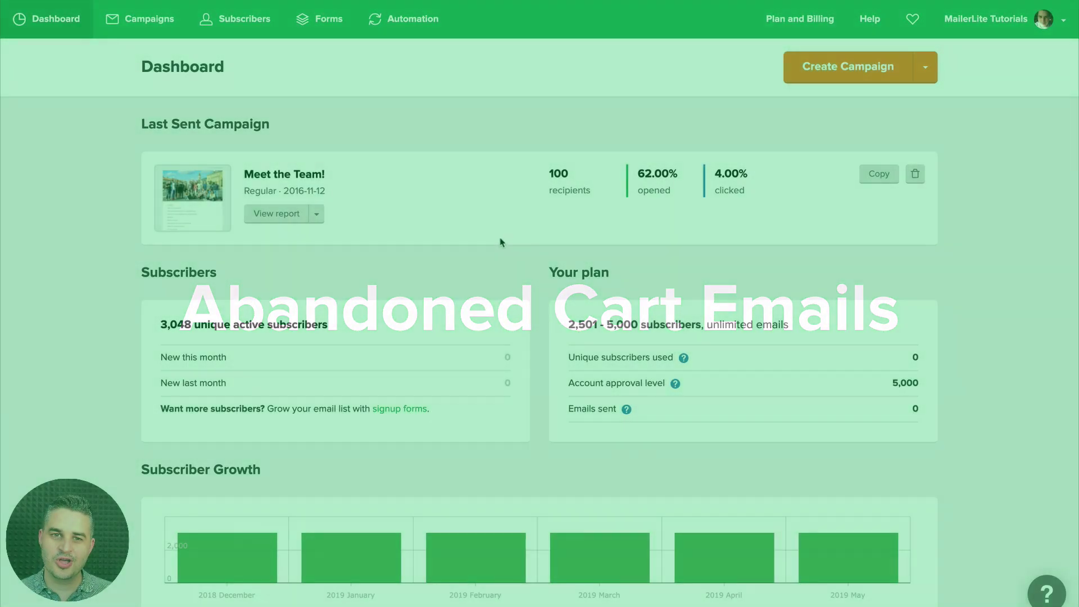
Step: Start a new automation workflow named 'Abandoned Cart'
{"action": "left_click", "coordinate": [416, 22]}
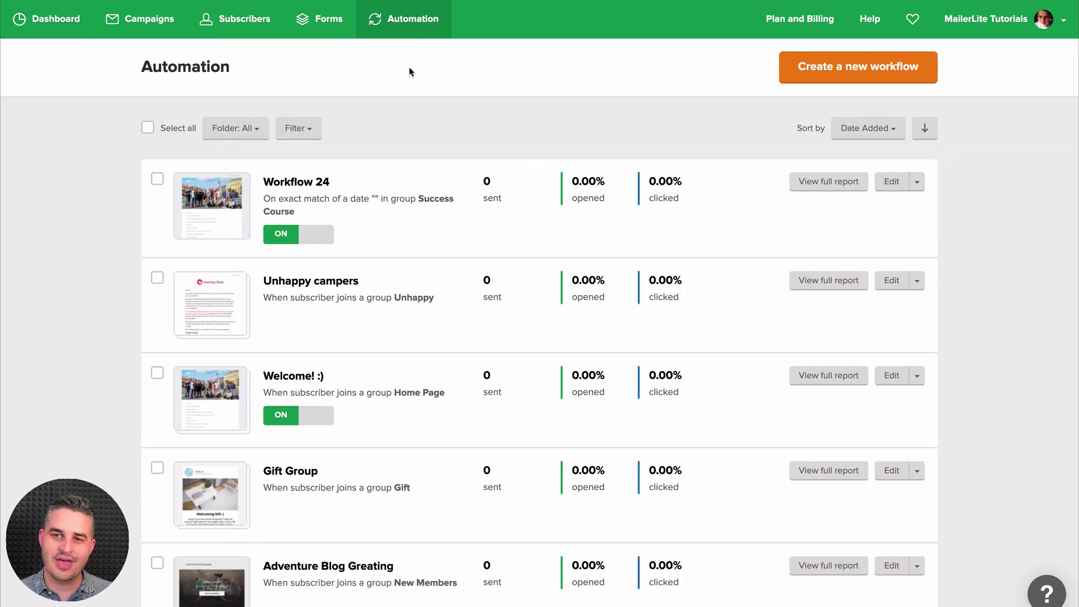
{"action": "left_click", "coordinate": [830, 70]}
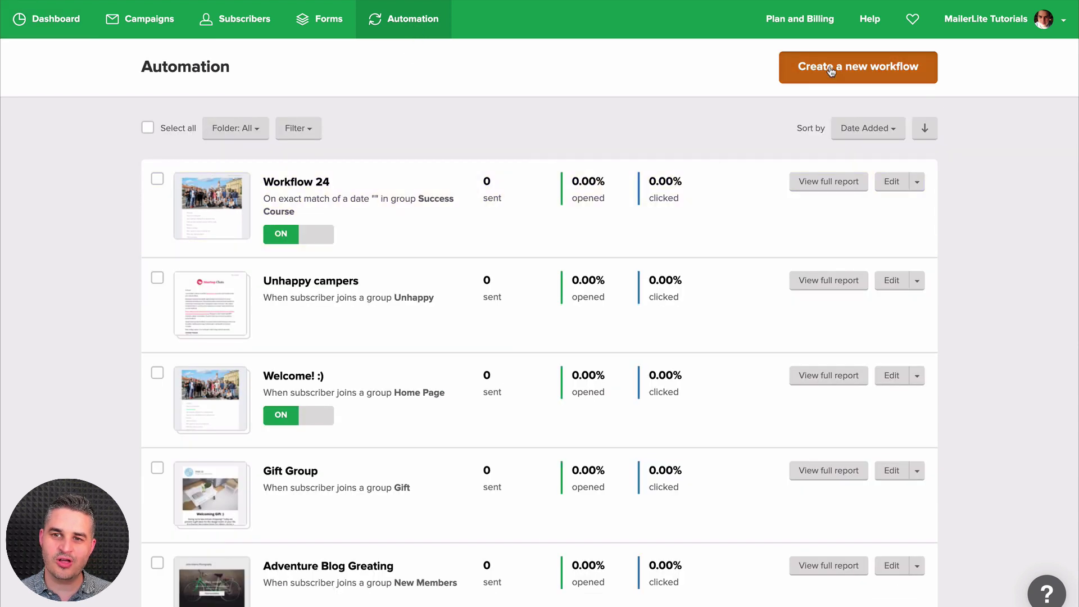
{"action": "triple_click", "coordinate": [846, 96]}
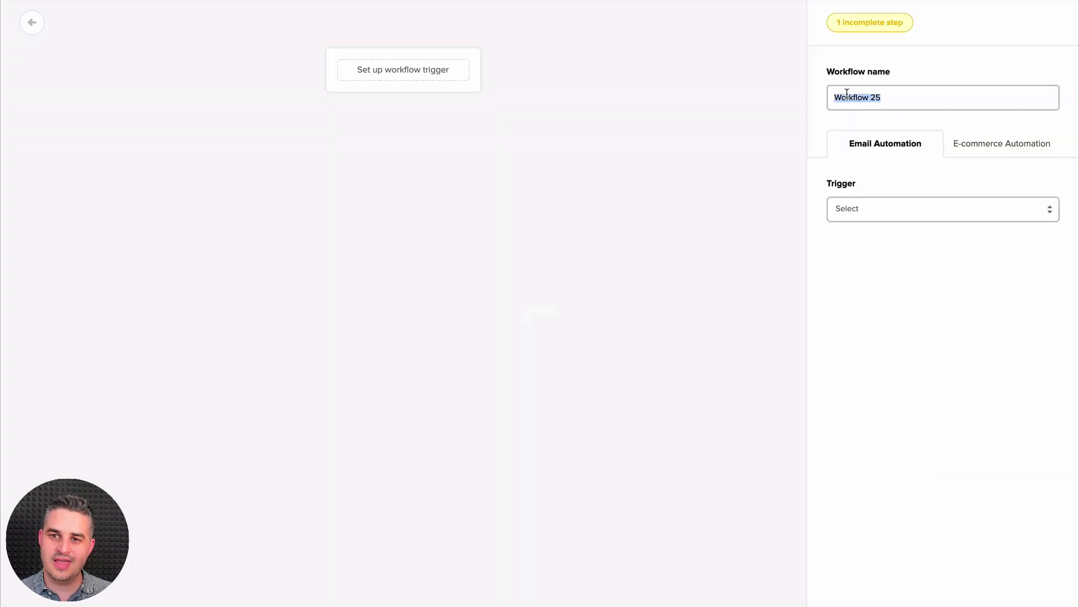
{"action": "type", "text": "Abandoned Cart"}
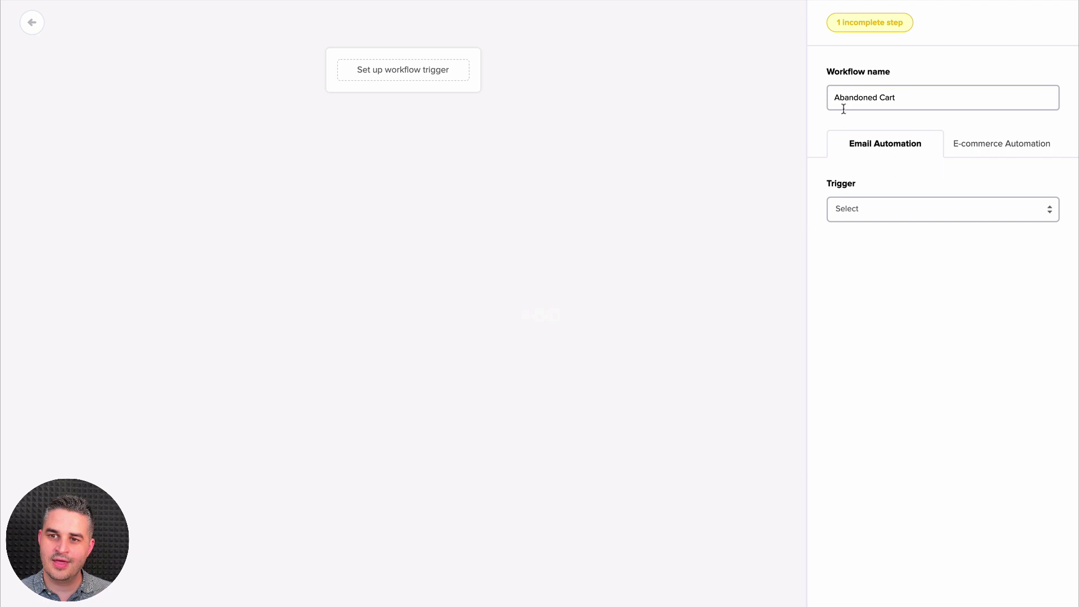
Step: Set the e-commerce trigger to Abandoned checkout after 6 hours
{"action": "left_click", "coordinate": [997, 146]}
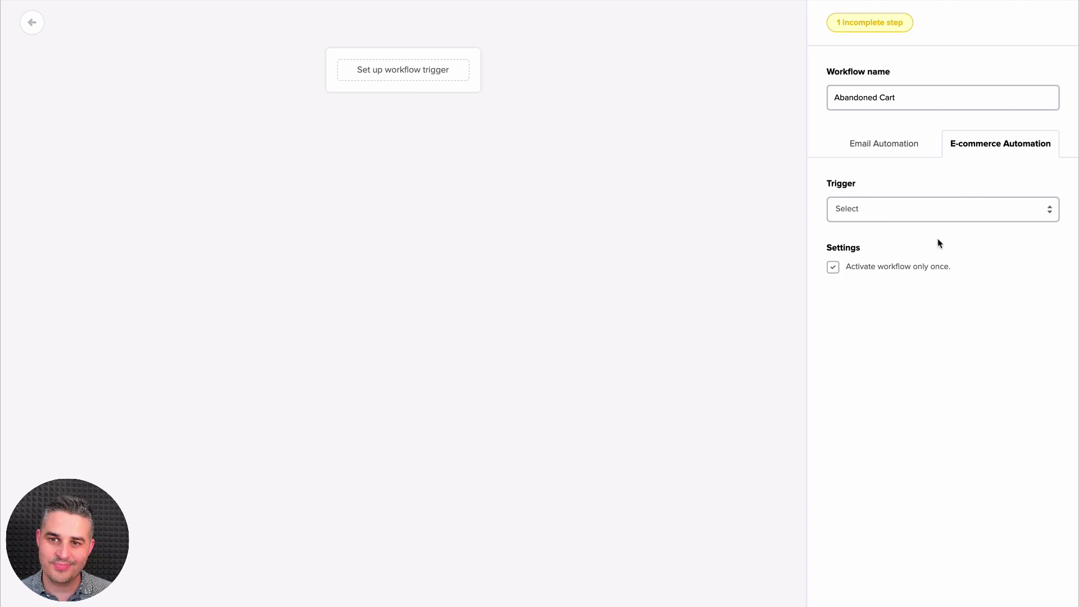
{"action": "left_click", "coordinate": [946, 209]}
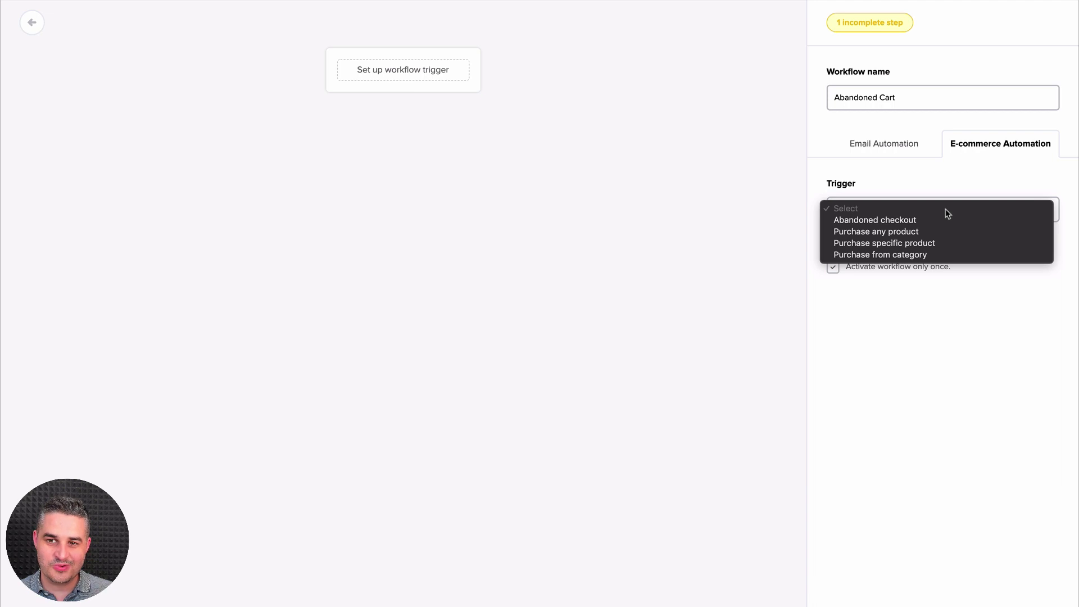
{"action": "left_click", "coordinate": [858, 220]}
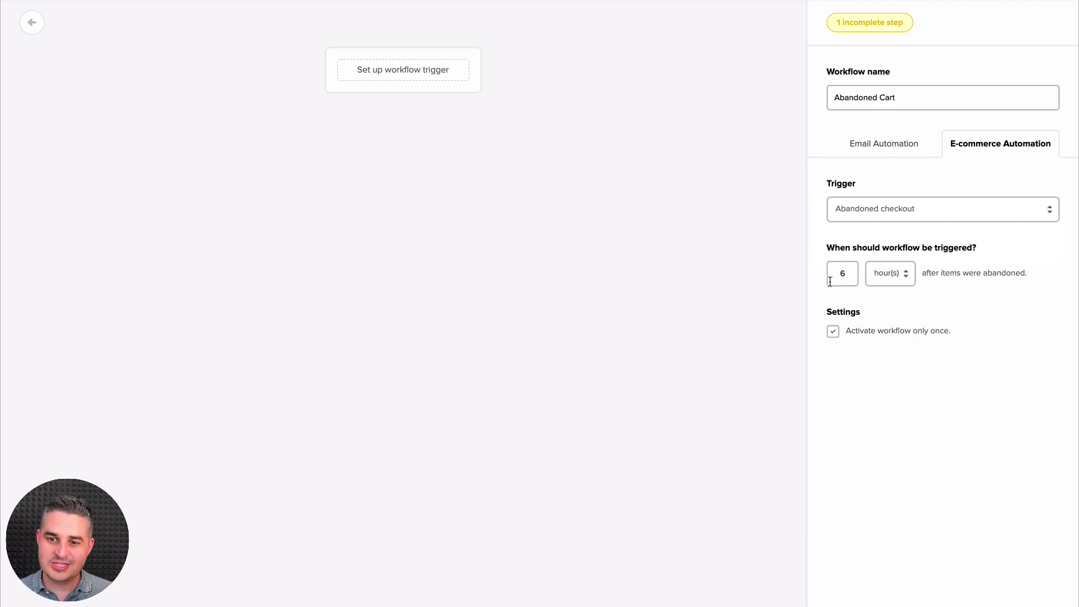
{"action": "scroll", "coordinate": [780, 412], "scroll_direction": "down", "scroll_amount": 1}
Step: Save the trigger, then add a first email step with subject 'Abandoned Cart' and open its design
{"action": "left_click", "coordinate": [883, 580]}
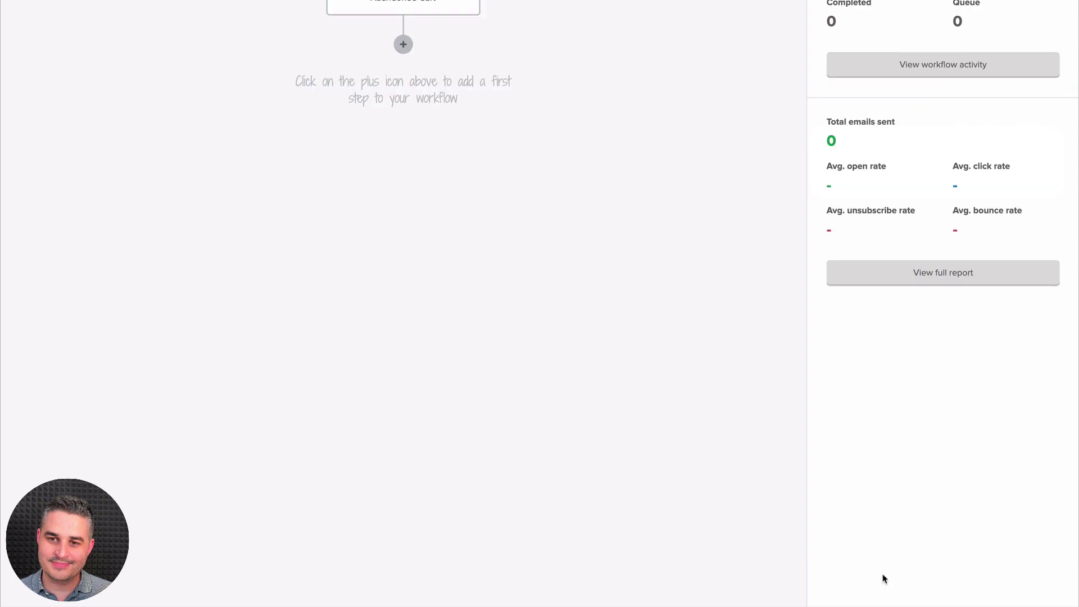
{"action": "scroll", "coordinate": [884, 579], "scroll_direction": "up", "scroll_amount": 3}
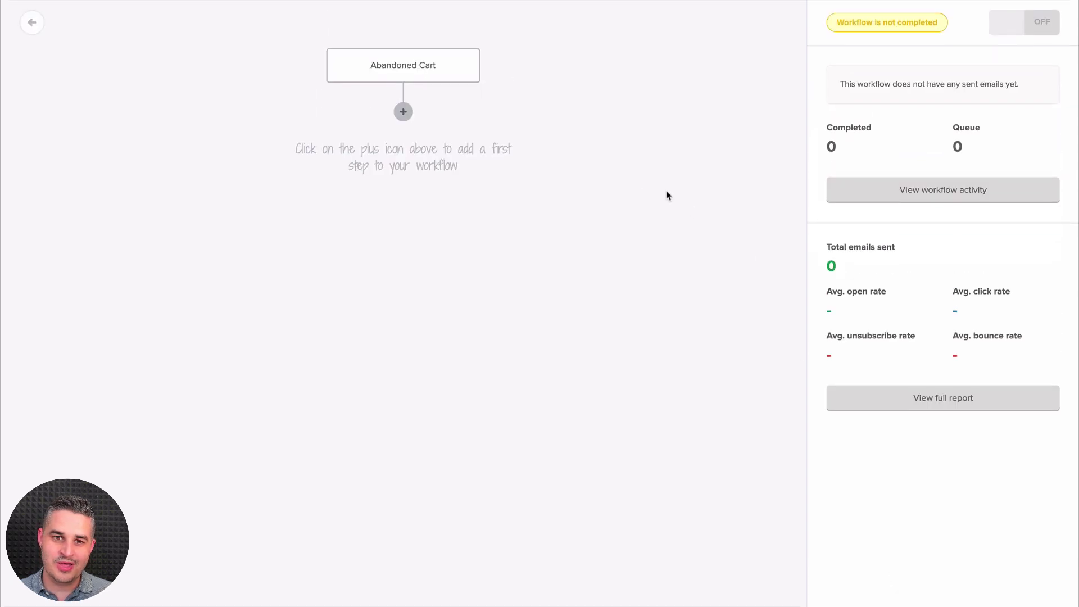
{"action": "left_click", "coordinate": [402, 112]}
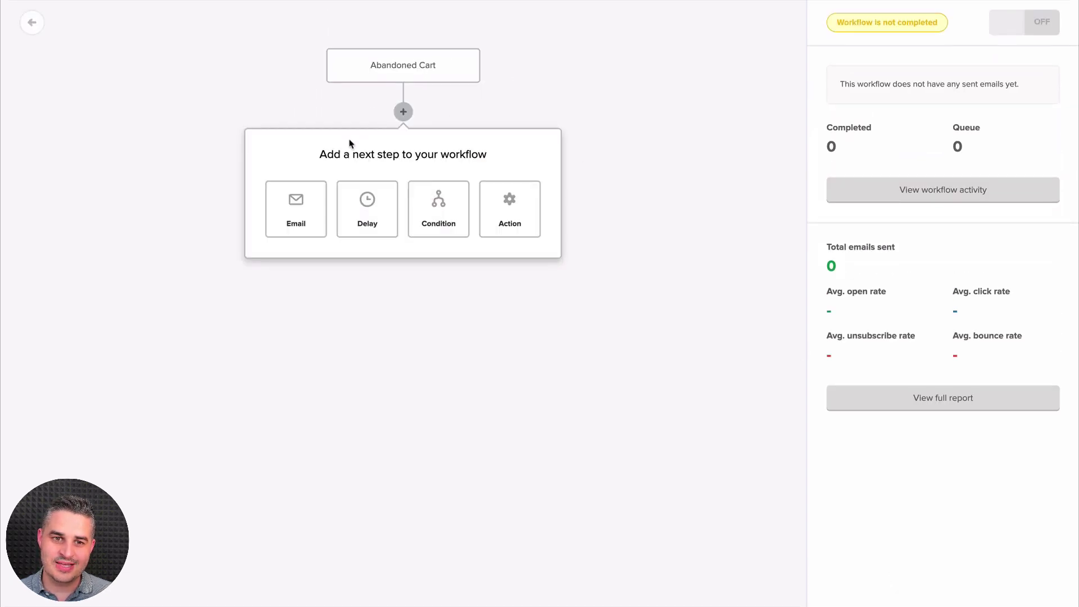
{"action": "left_click", "coordinate": [292, 206]}
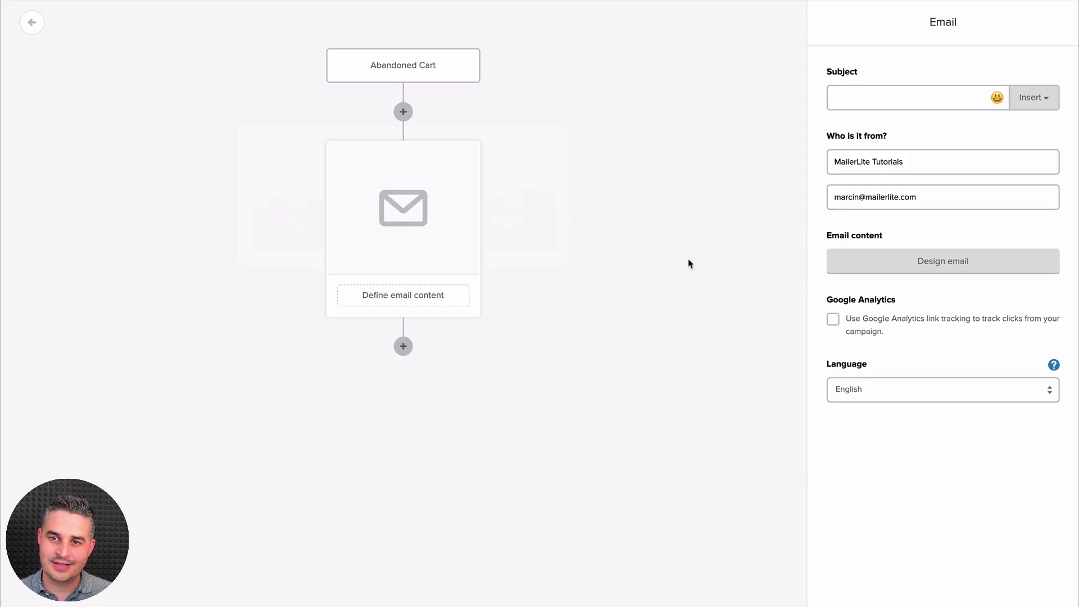
{"action": "left_click", "coordinate": [905, 97]}
{"action": "type", "text": "Abandoned Cart"}
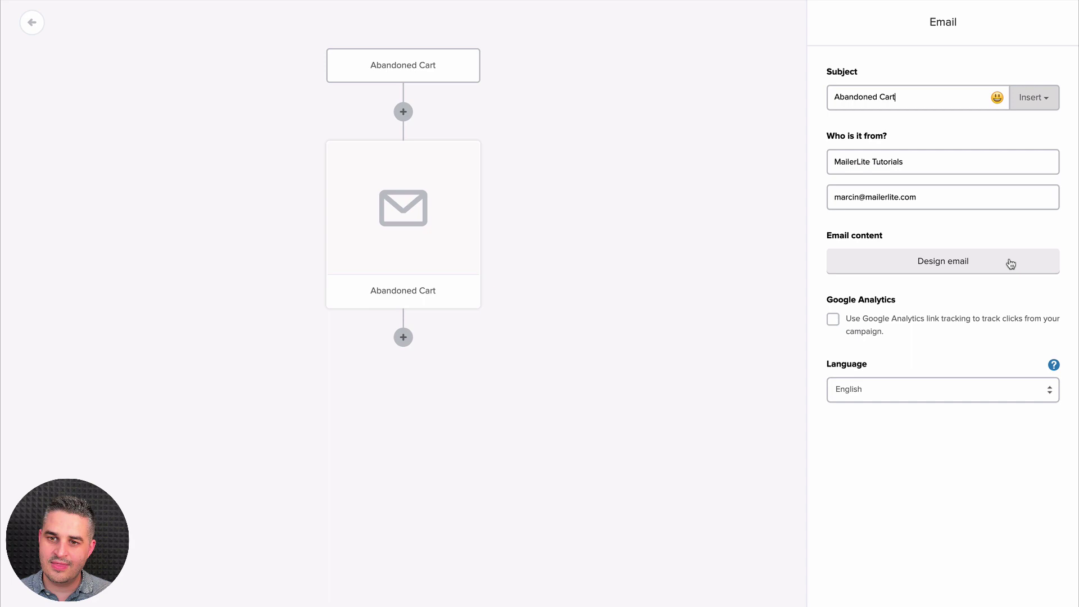
{"action": "left_click", "coordinate": [946, 265]}
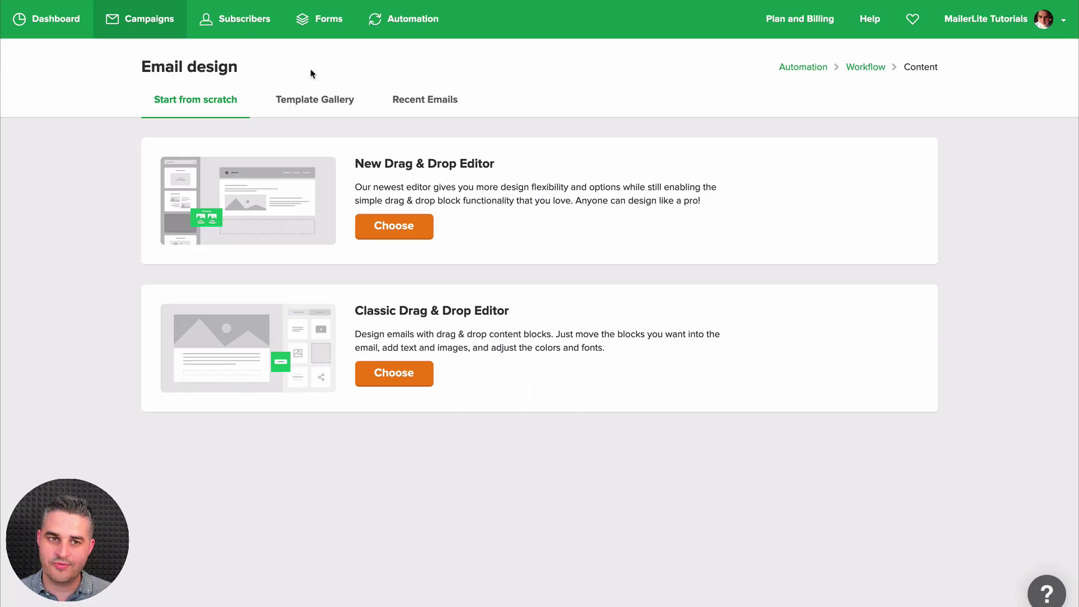
Step: Browse the E-commerce Series templates, then return to Start from scratch
{"action": "left_click", "coordinate": [298, 101]}
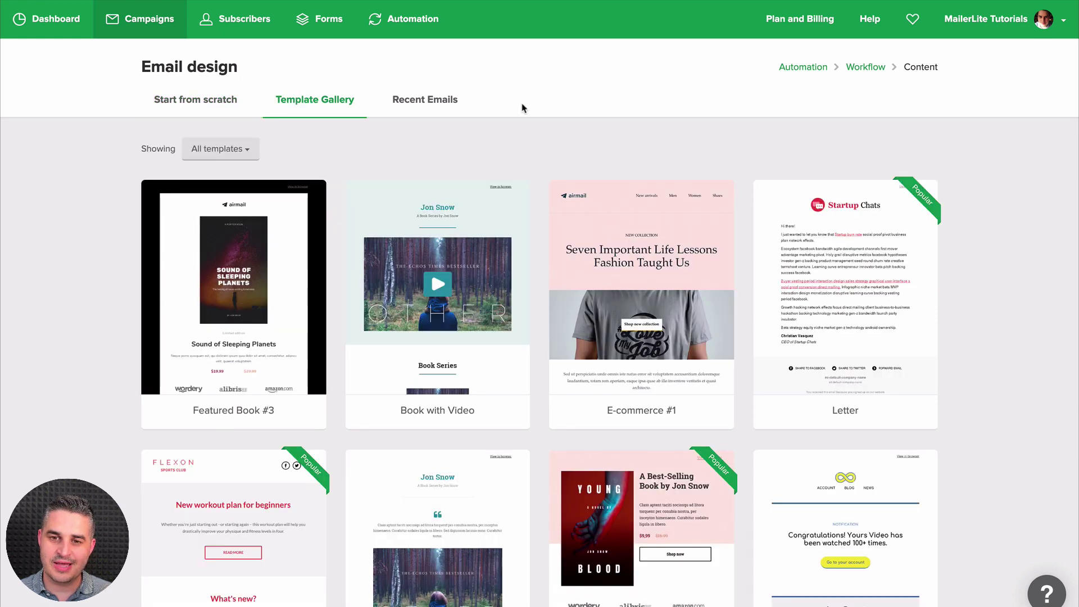
{"action": "left_click", "coordinate": [232, 149]}
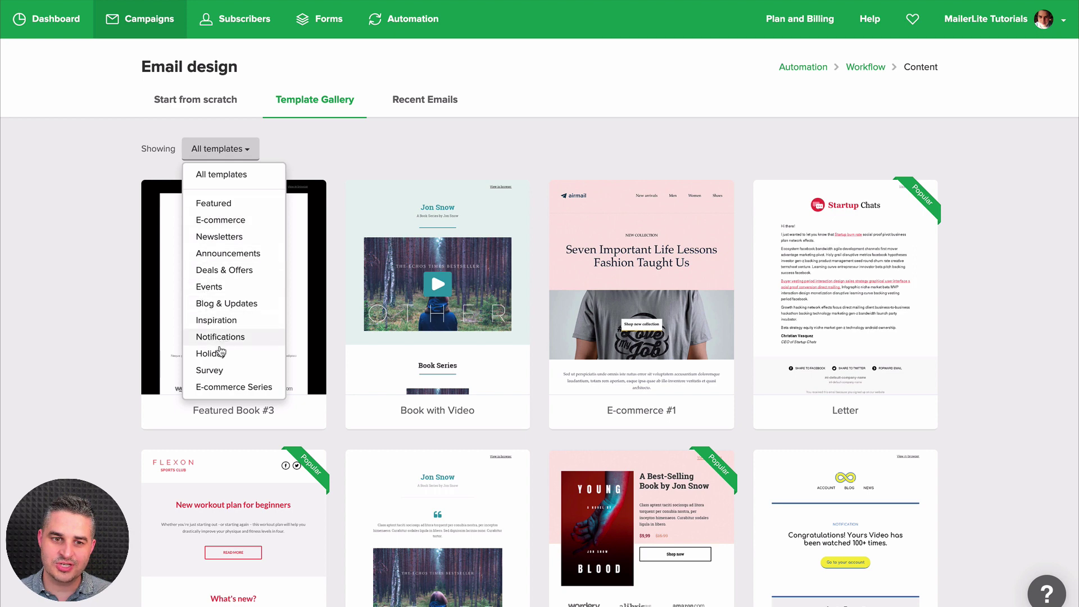
{"action": "left_click", "coordinate": [227, 386]}
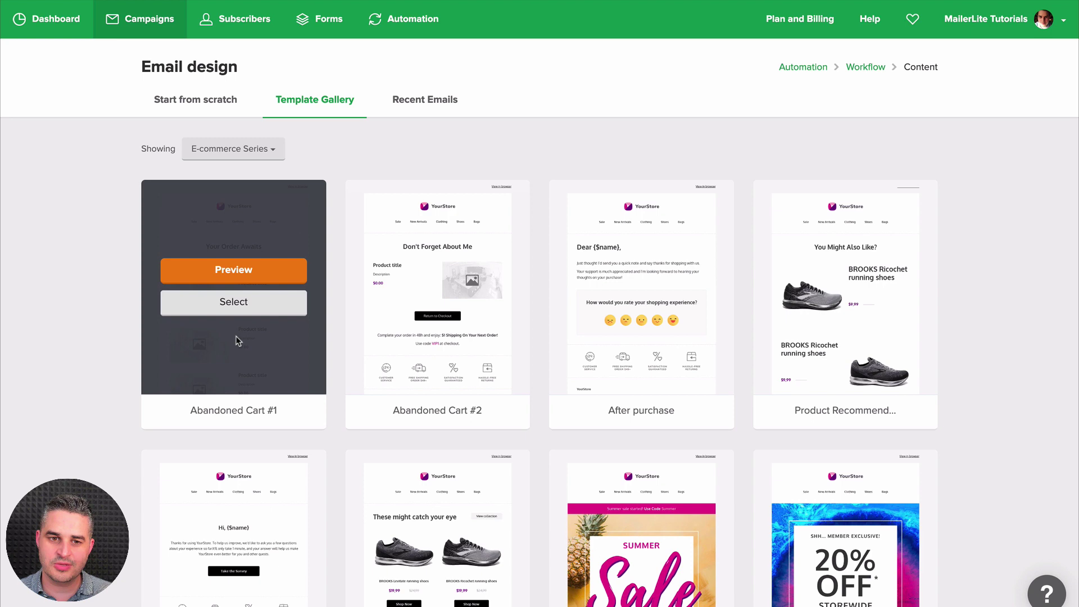
{"action": "mouse_move", "coordinate": [417, 391]}
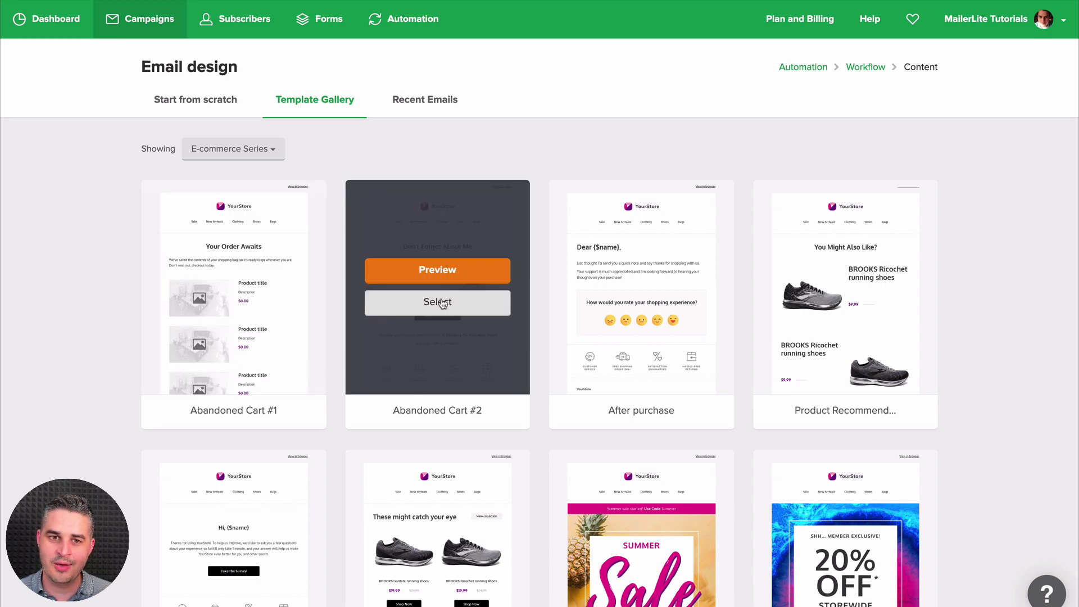
{"action": "left_click", "coordinate": [191, 103]}
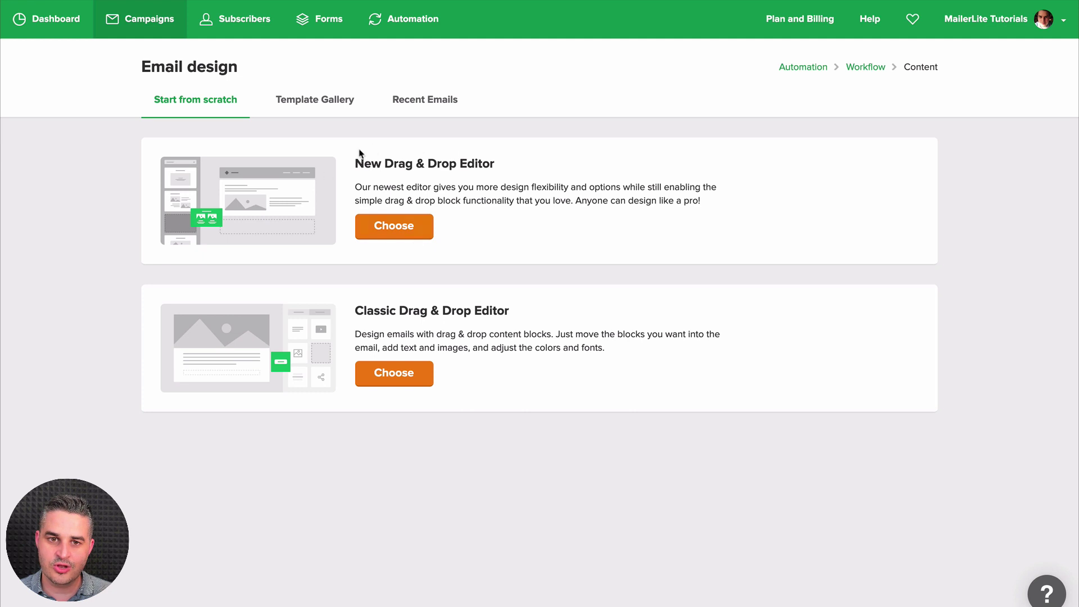
Step: In the new drag & drop editor, delete the hero block and add a Logo block at the top
{"action": "left_click", "coordinate": [394, 231]}
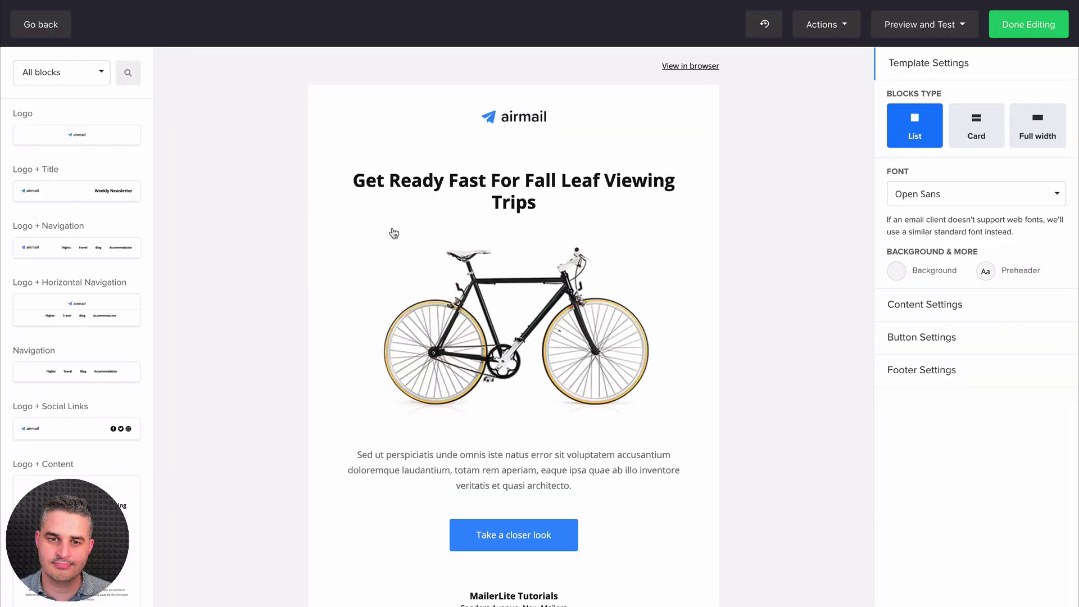
{"action": "mouse_move", "coordinate": [693, 91]}
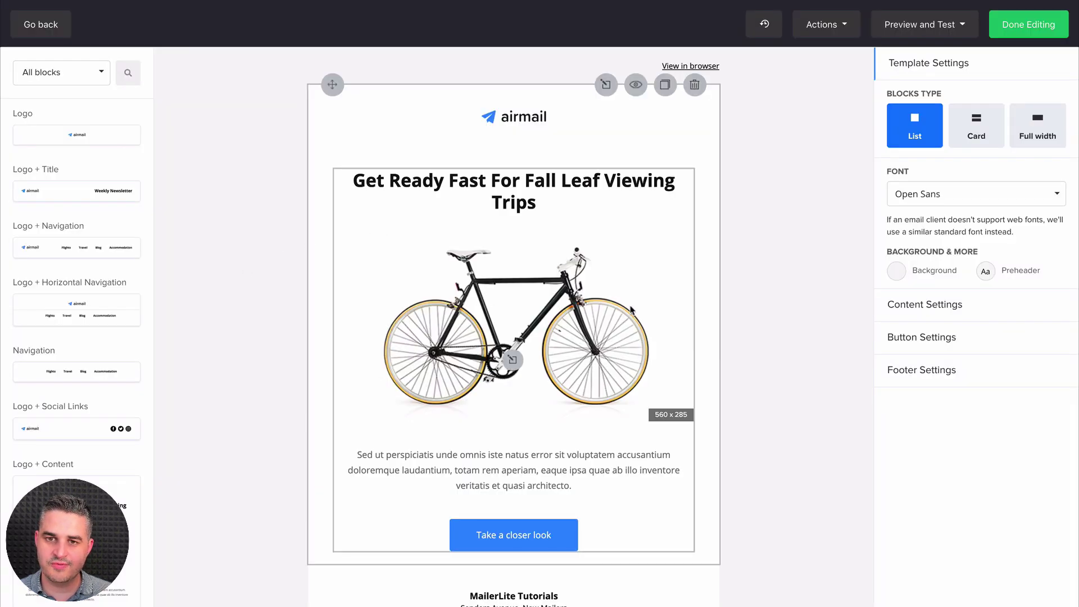
{"action": "left_click", "coordinate": [694, 87]}
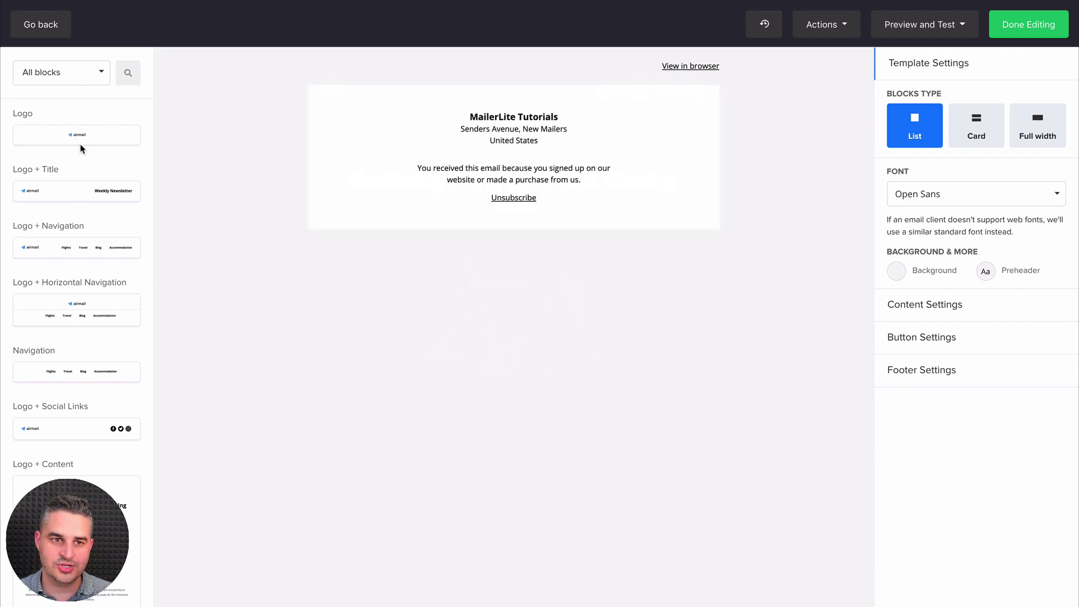
{"action": "left_click_drag", "start_coordinate": [82, 148], "coordinate": [522, 108]}
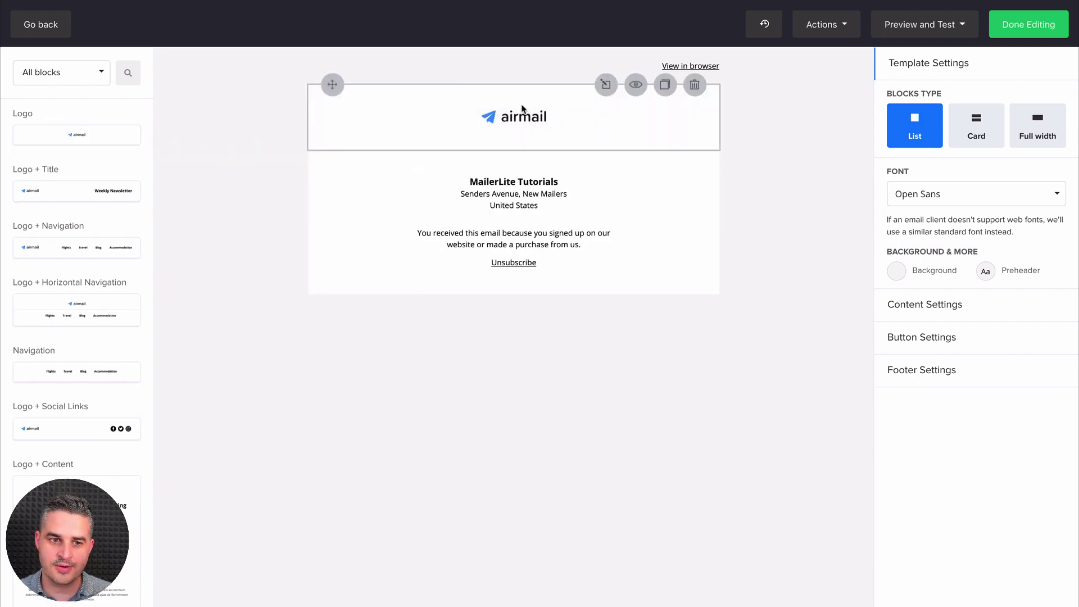
Step: Insert the E-commerce Integration Abandoned Cart block below the logo
{"action": "left_click", "coordinate": [60, 75]}
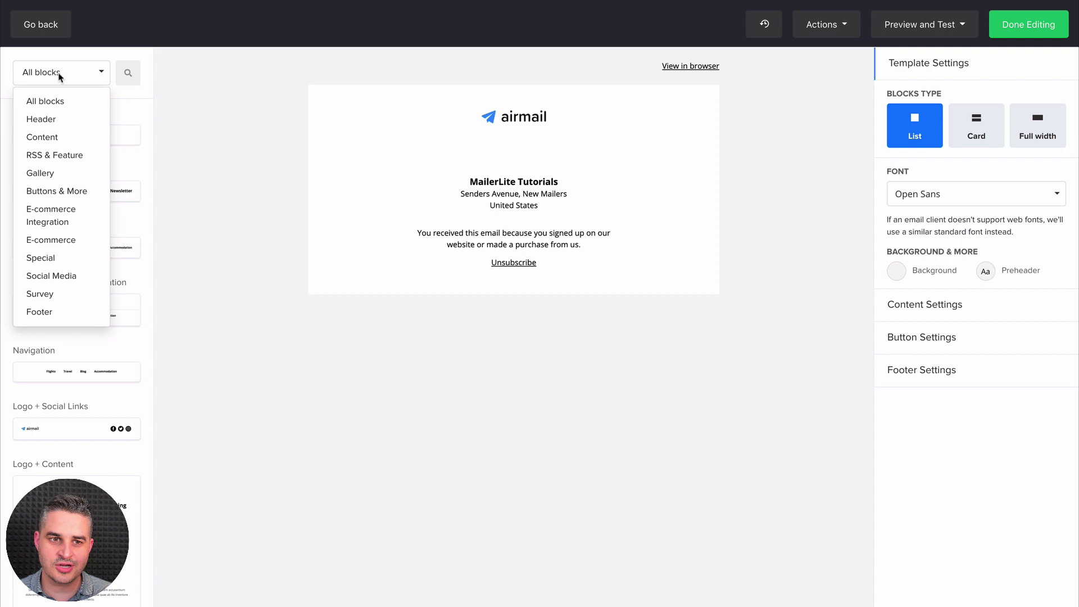
{"action": "left_click", "coordinate": [48, 216]}
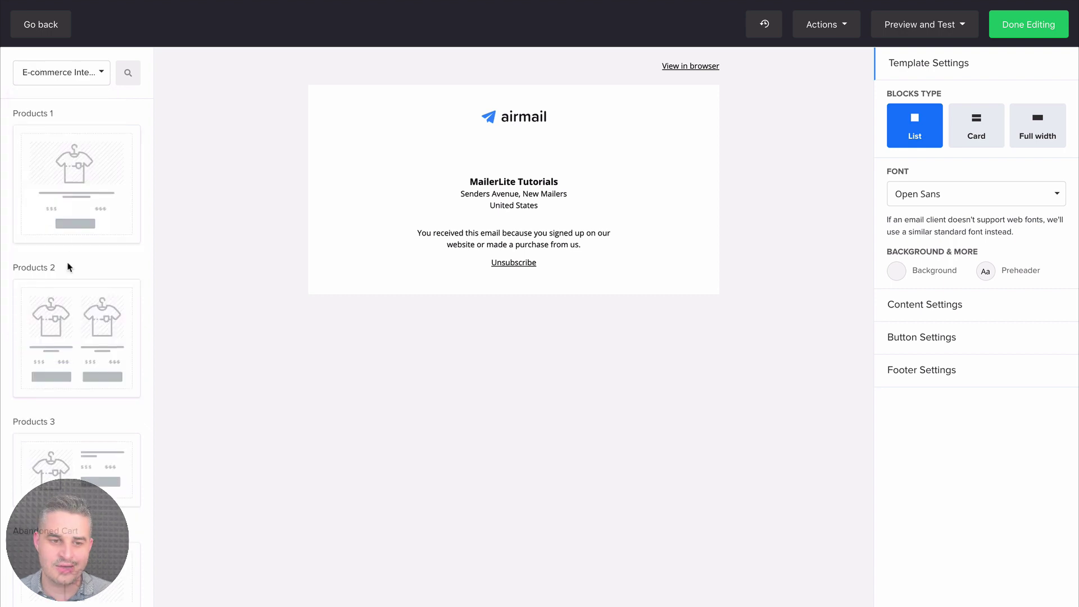
{"action": "scroll", "coordinate": [69, 267], "scroll_direction": "down", "scroll_amount": 3}
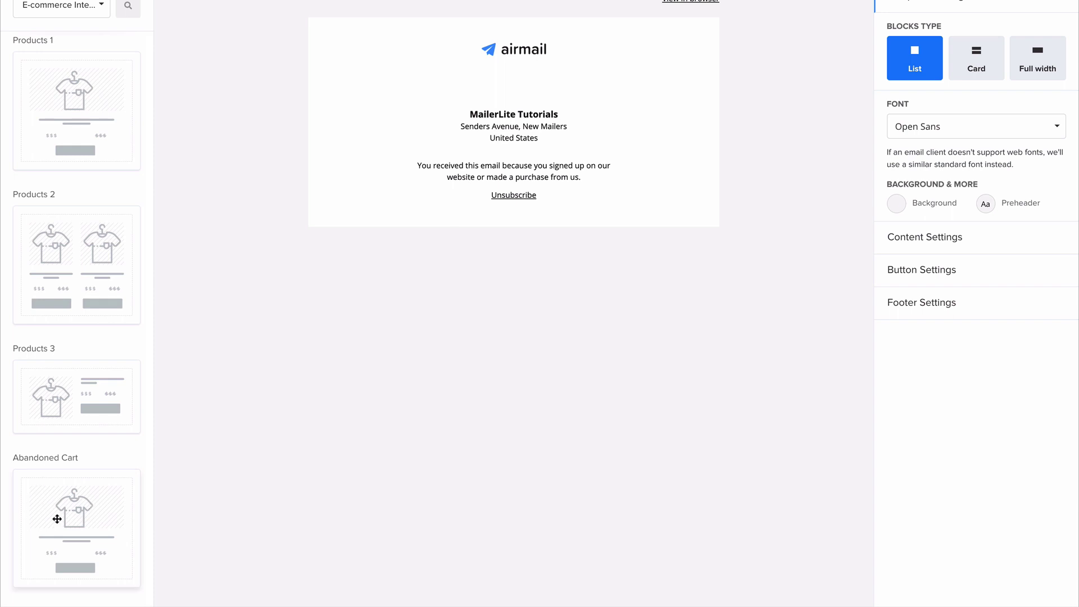
{"action": "left_click_drag", "start_coordinate": [56, 513], "coordinate": [506, 156]}
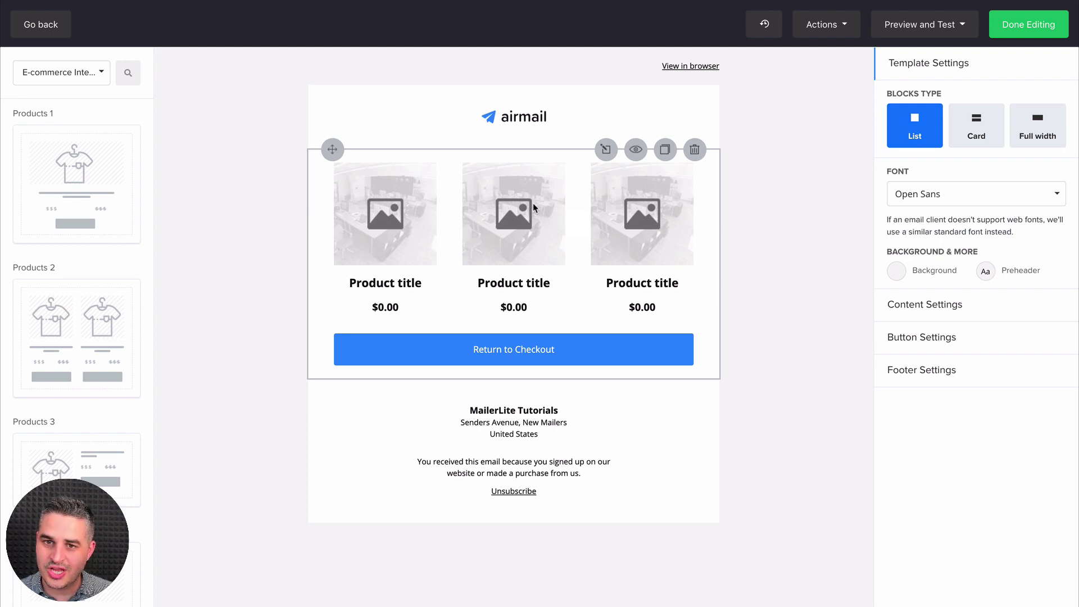
Step: Show cart products as a list with medium right-side images, up to 7 products, with descriptions
{"action": "left_click", "coordinate": [584, 213]}
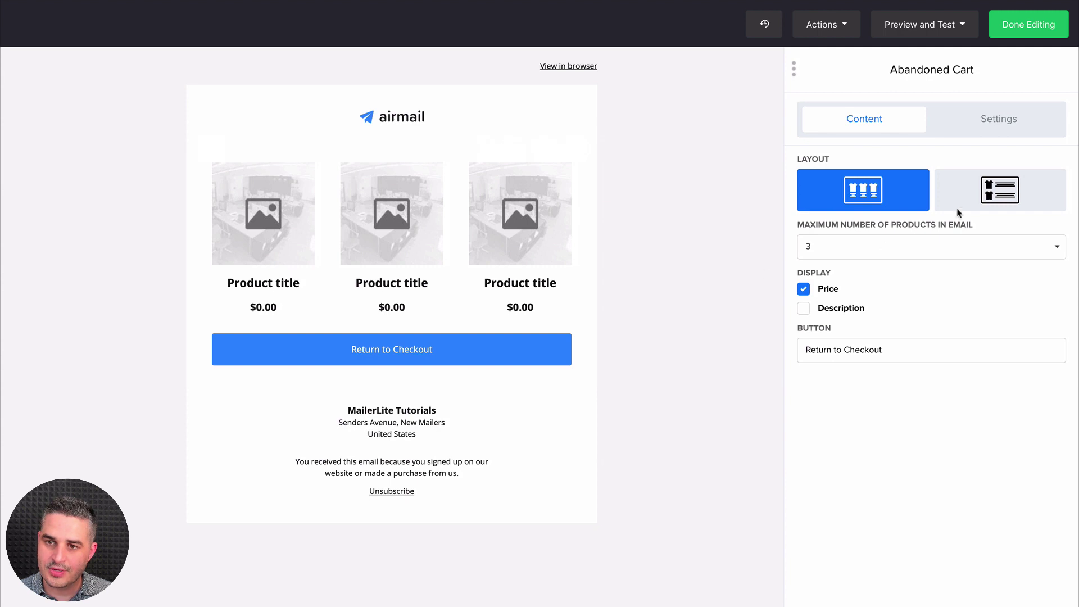
{"action": "left_click", "coordinate": [976, 201]}
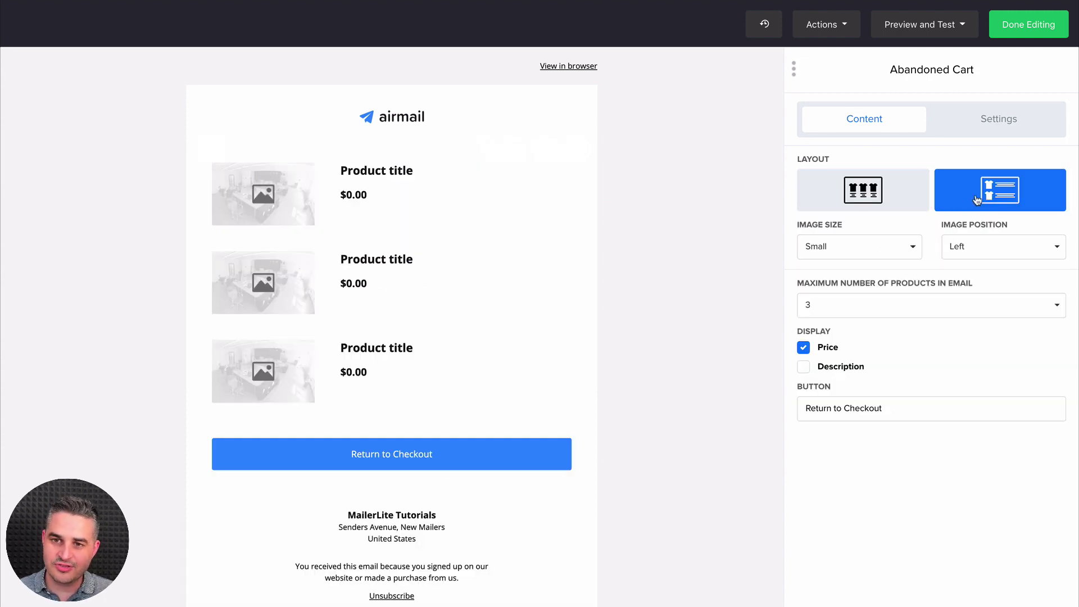
{"action": "left_click", "coordinate": [864, 247]}
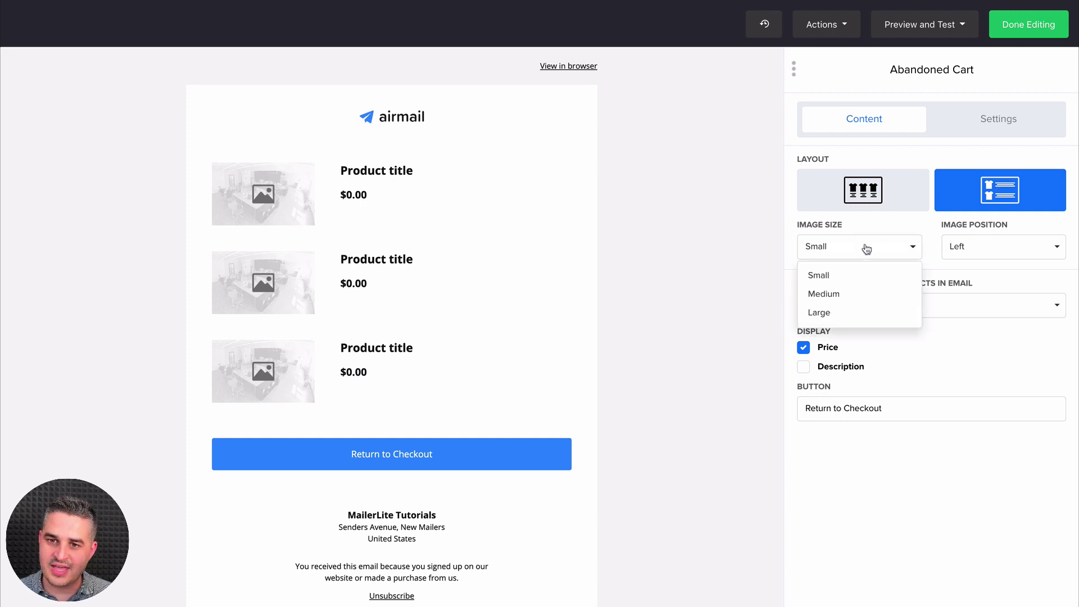
{"action": "left_click", "coordinate": [836, 294]}
{"action": "left_click", "coordinate": [982, 247]}
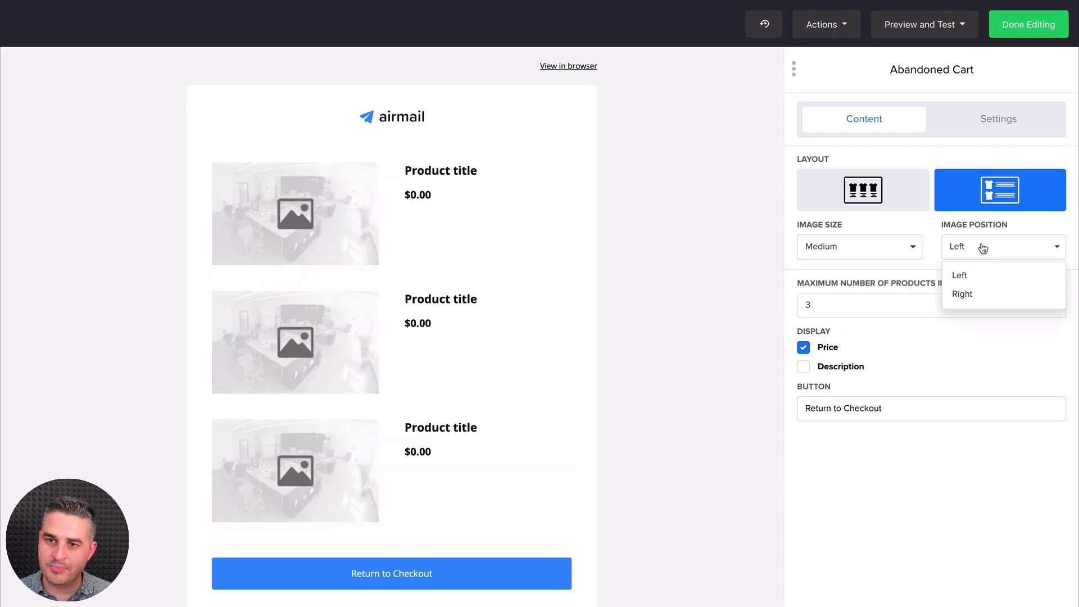
{"action": "left_click", "coordinate": [961, 294]}
{"action": "left_click", "coordinate": [939, 299]}
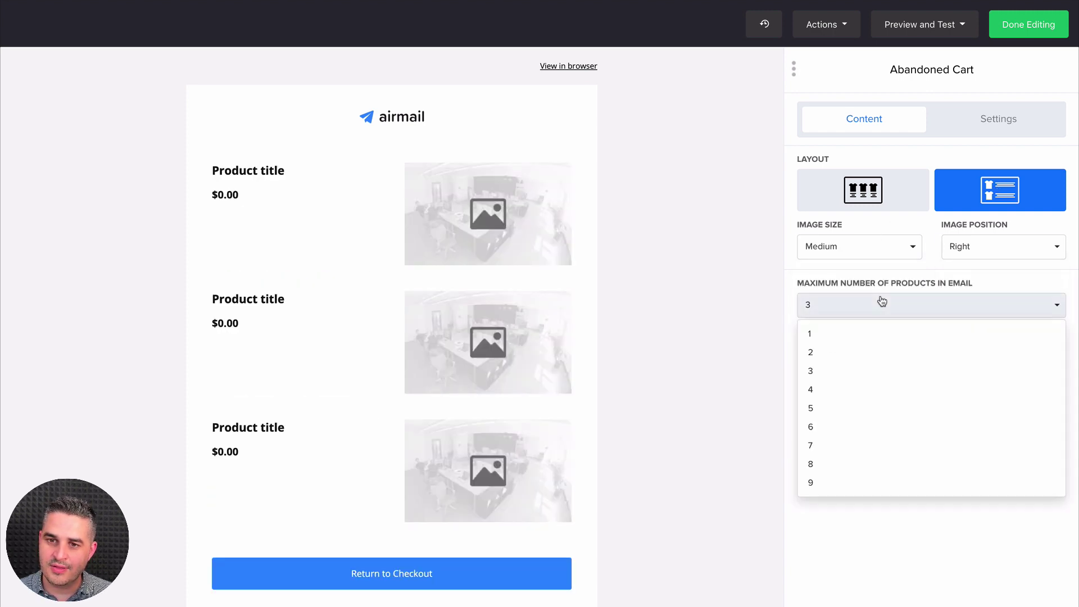
{"action": "left_click", "coordinate": [854, 443]}
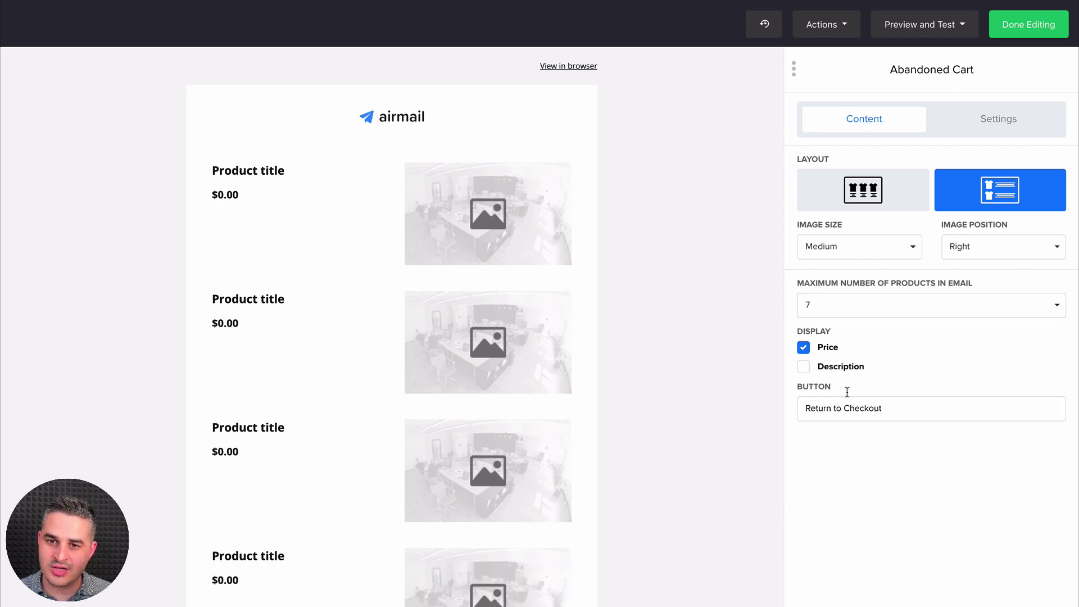
{"action": "left_click", "coordinate": [803, 366]}
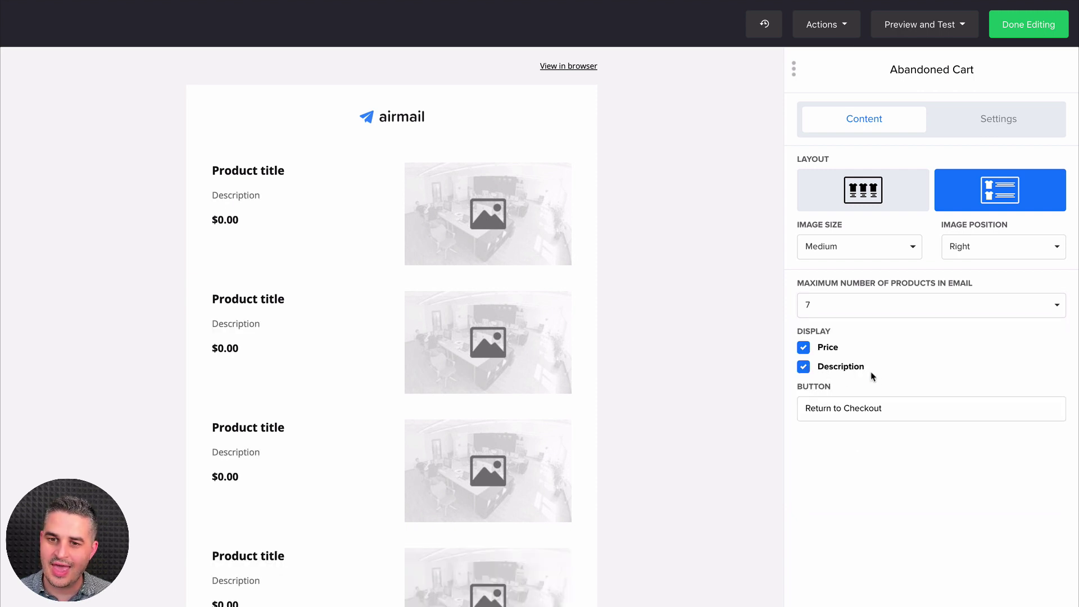
{"action": "left_click", "coordinate": [828, 411]}
{"action": "scroll", "coordinate": [549, 397], "scroll_direction": "down", "scroll_amount": 10}
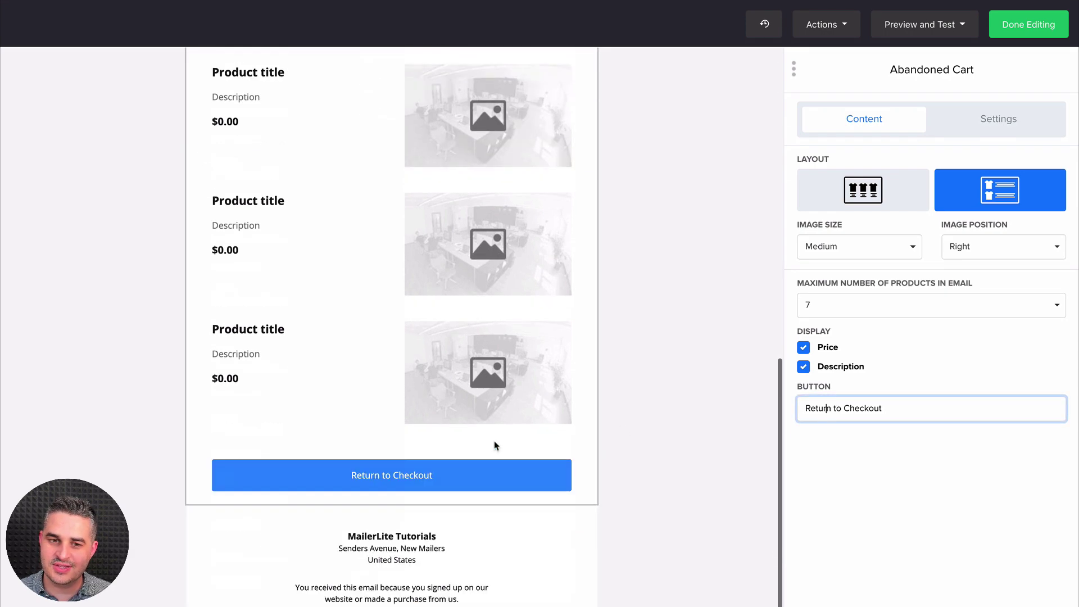
{"action": "scroll", "coordinate": [621, 351], "scroll_direction": "up", "scroll_amount": 10}
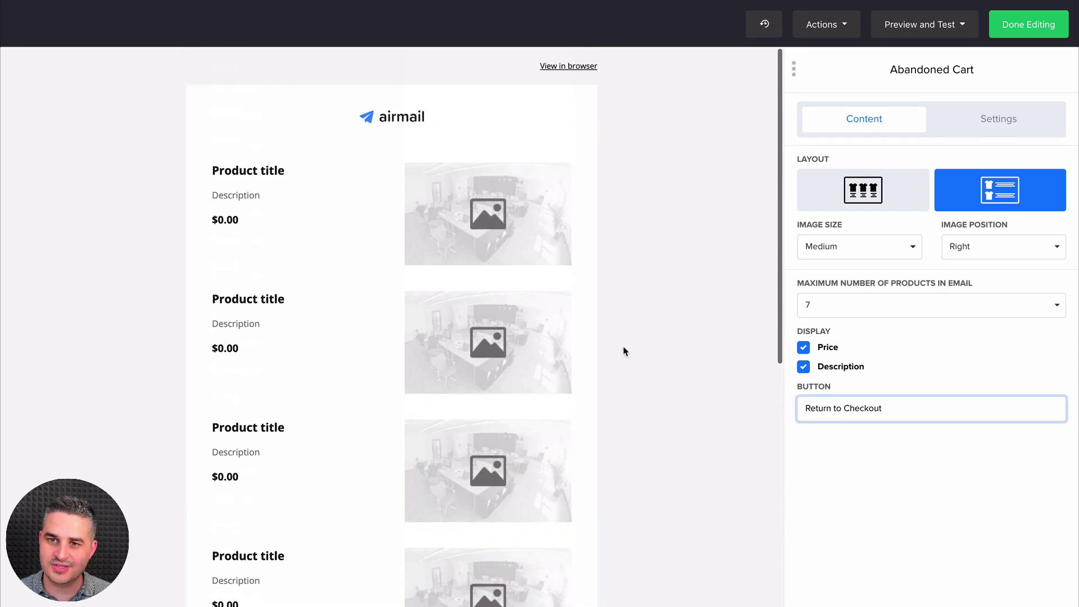
Step: Turn the product block background off, undo it from history, and finish editing
{"action": "left_click", "coordinate": [1012, 121]}
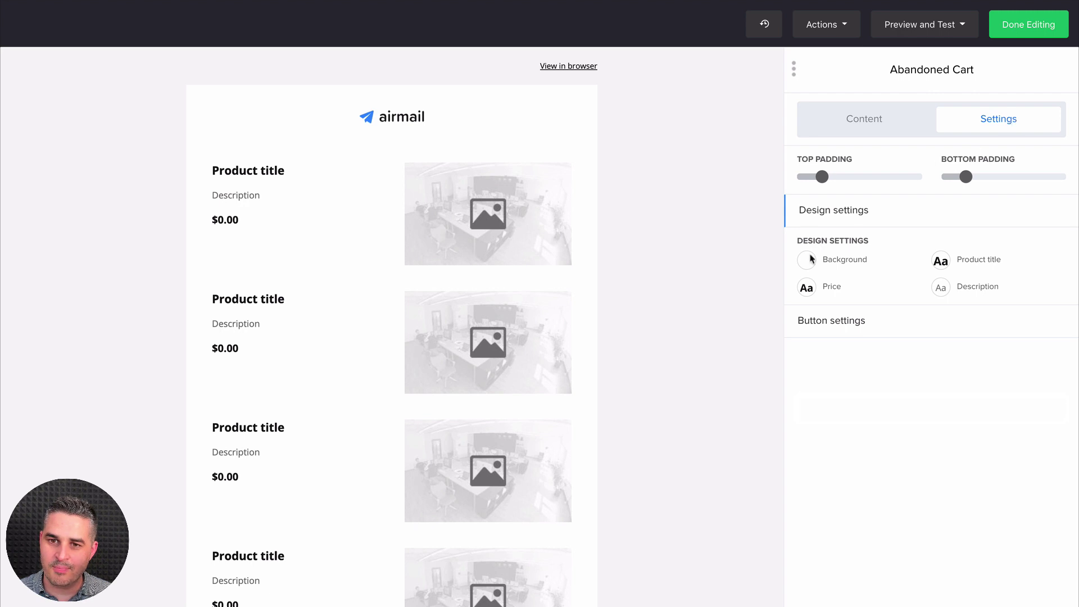
{"action": "left_click", "coordinate": [807, 260]}
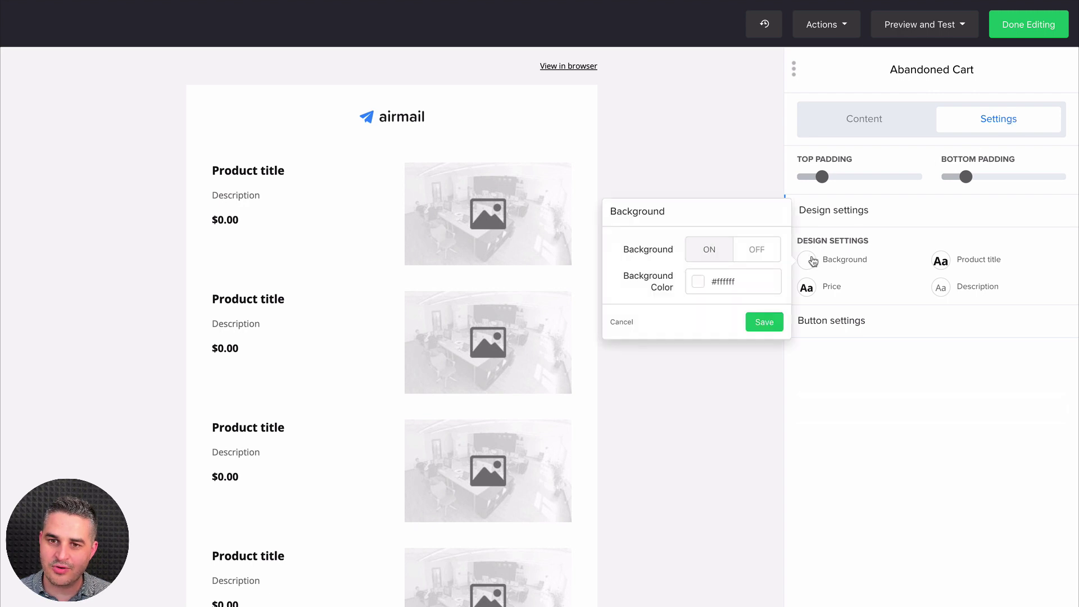
{"action": "left_click", "coordinate": [743, 257]}
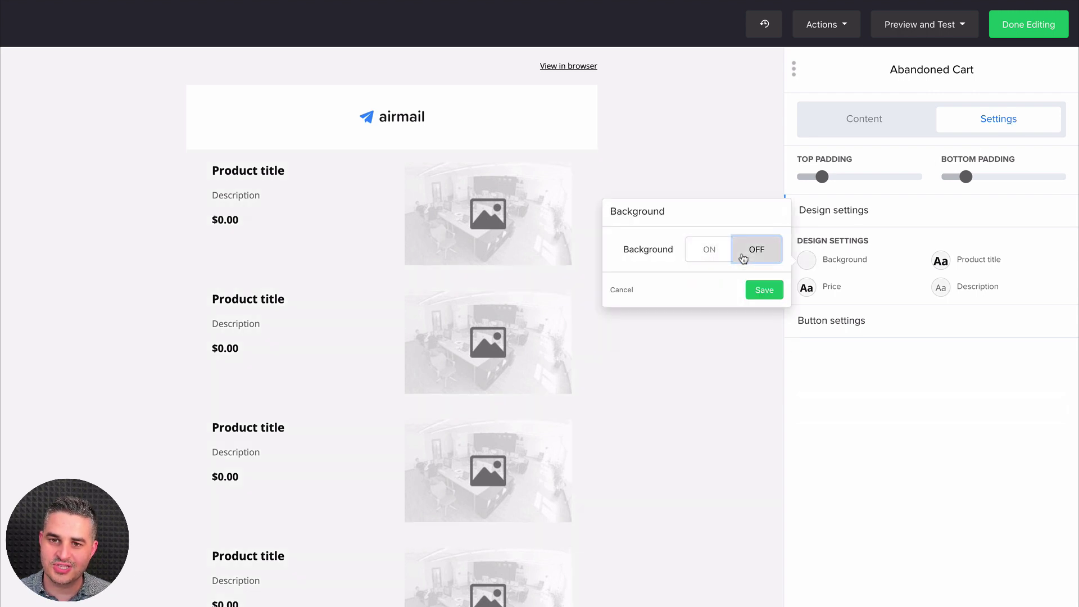
{"action": "left_click", "coordinate": [762, 290]}
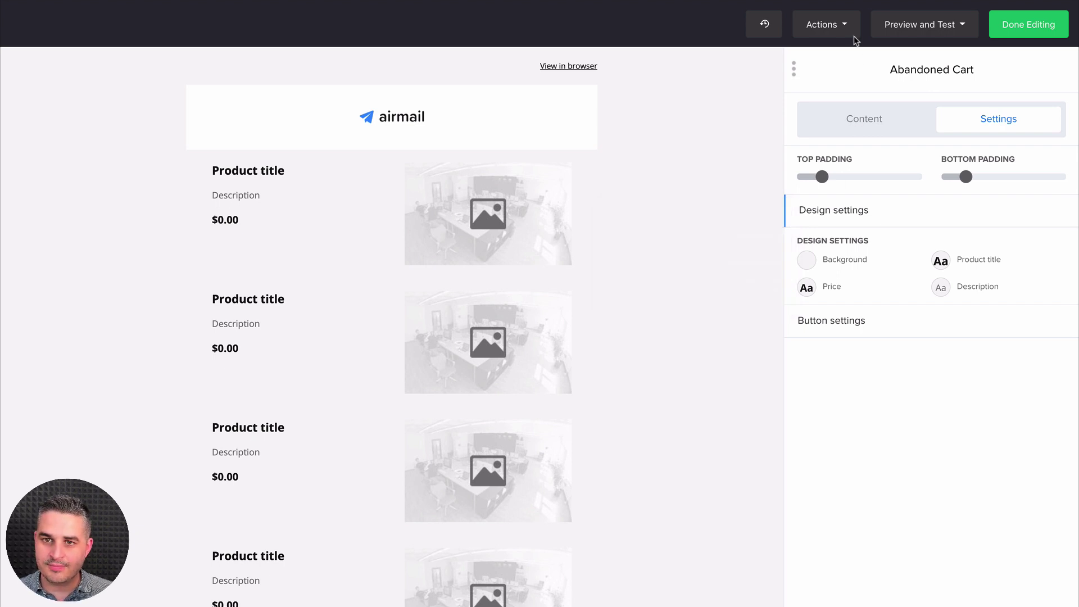
{"action": "left_click", "coordinate": [757, 28]}
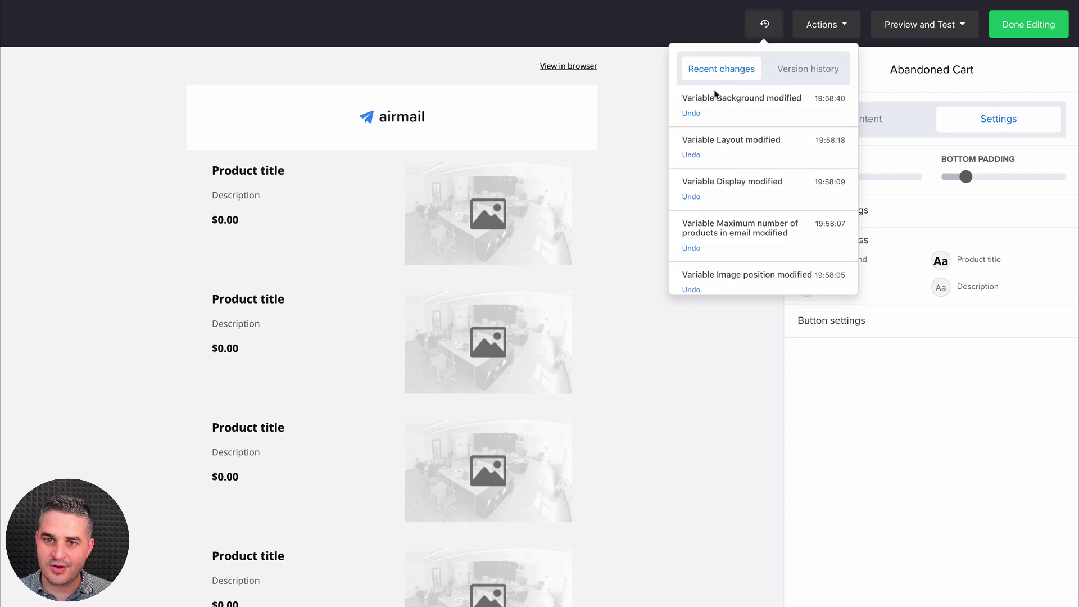
{"action": "left_click", "coordinate": [691, 113]}
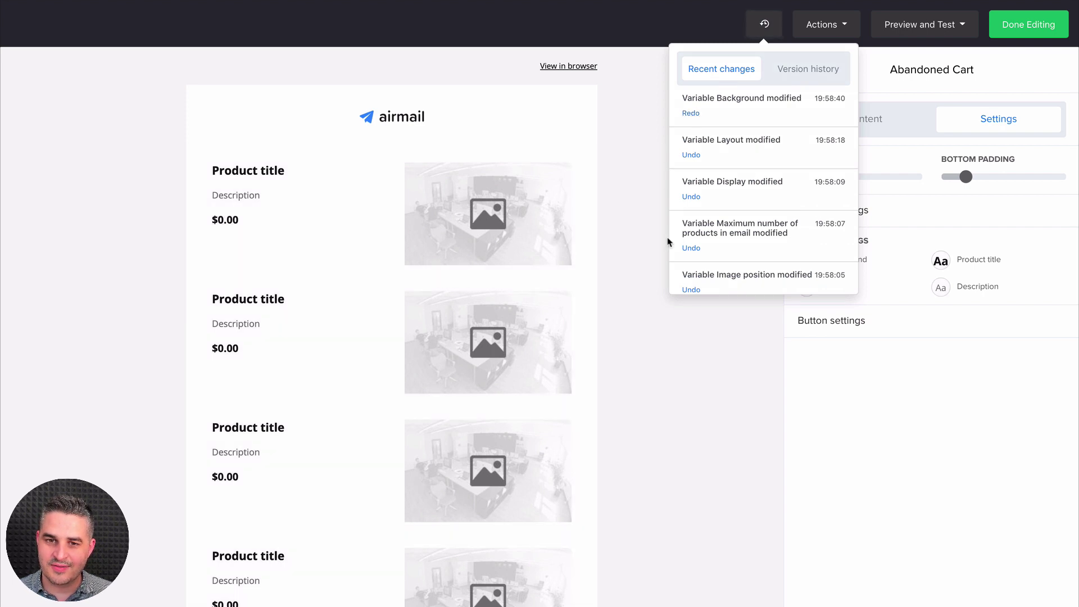
{"action": "left_click", "coordinate": [736, 351]}
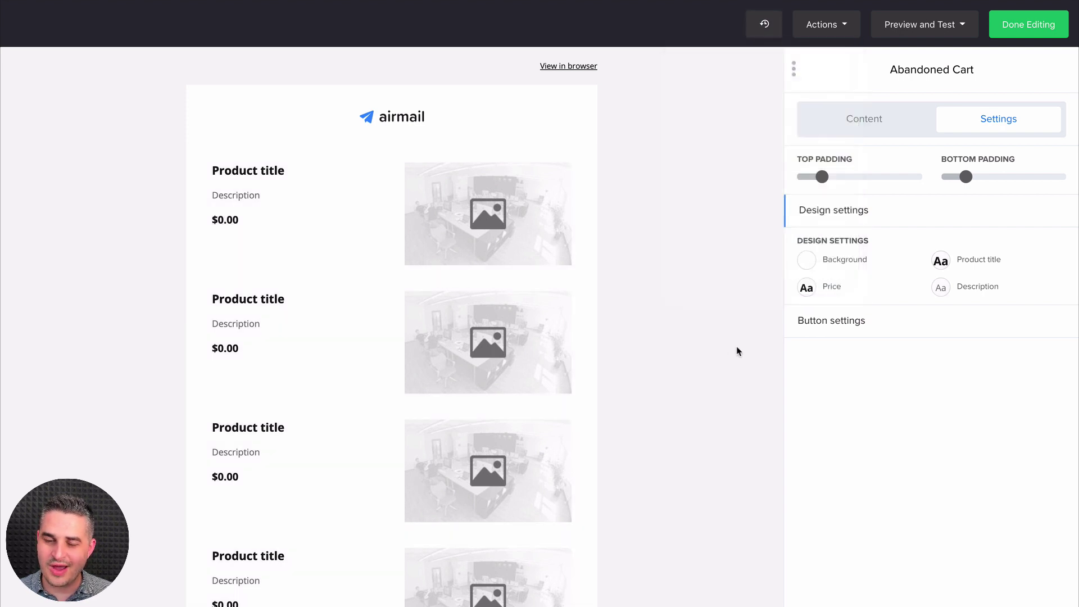
{"action": "left_click", "coordinate": [1023, 30]}
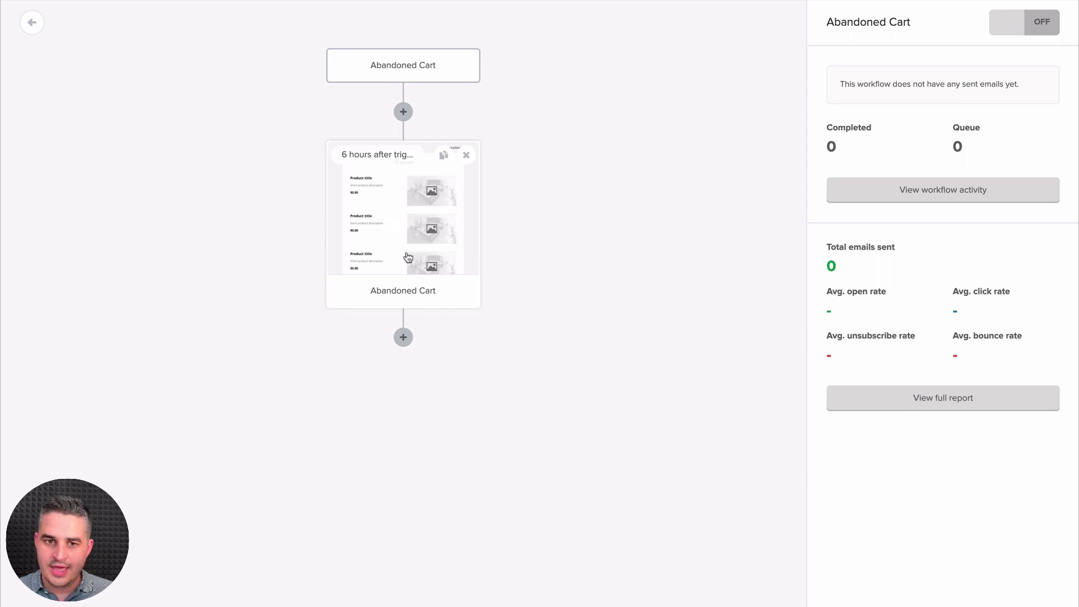
Step: Add a delay step waiting 2 days after the Abandoned Cart email
{"action": "left_click", "coordinate": [403, 337]}
{"action": "left_click", "coordinate": [368, 286]}
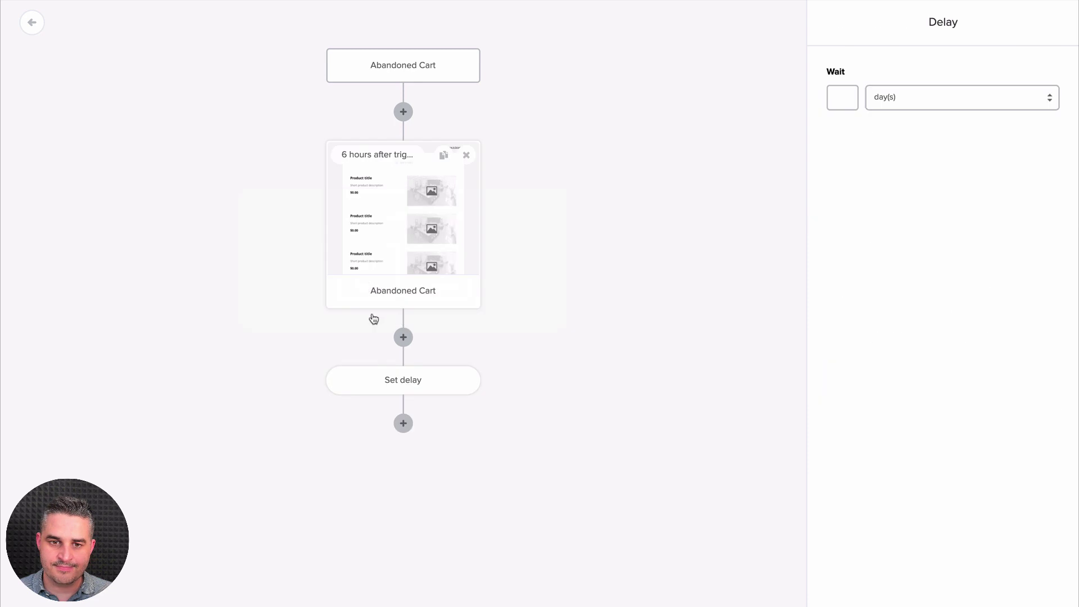
{"action": "left_click", "coordinate": [845, 91]}
{"action": "type", "text": "2"}
{"action": "scroll", "coordinate": [787, 236], "scroll_direction": "down", "scroll_amount": 2}
{"action": "left_click", "coordinate": [862, 583]}
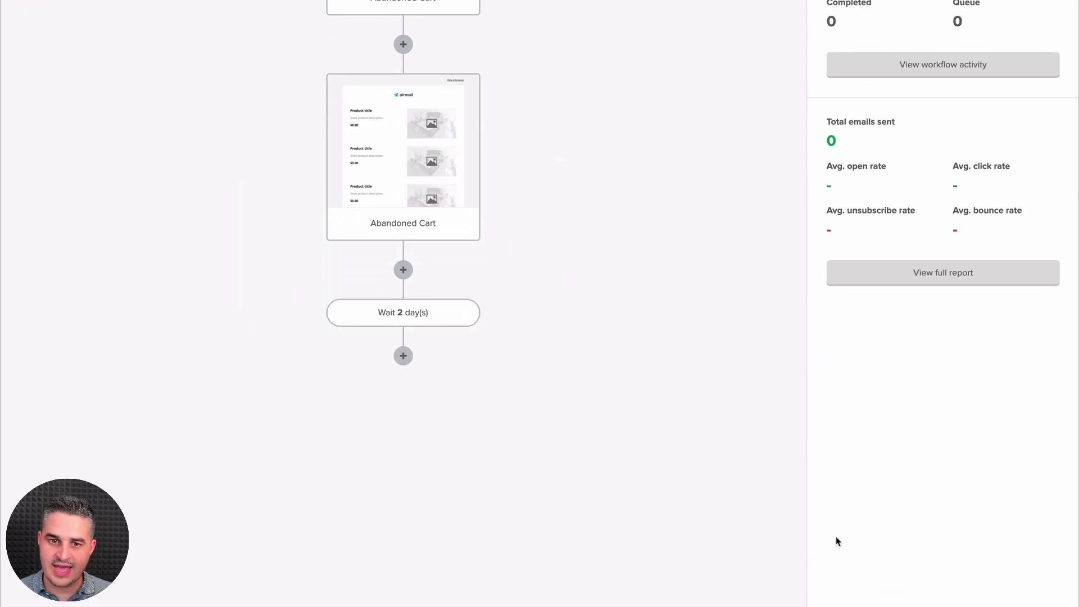
Step: Add a workflow-activity condition: email Abandoned Cart 'was not opened'
{"action": "left_click", "coordinate": [403, 423]}
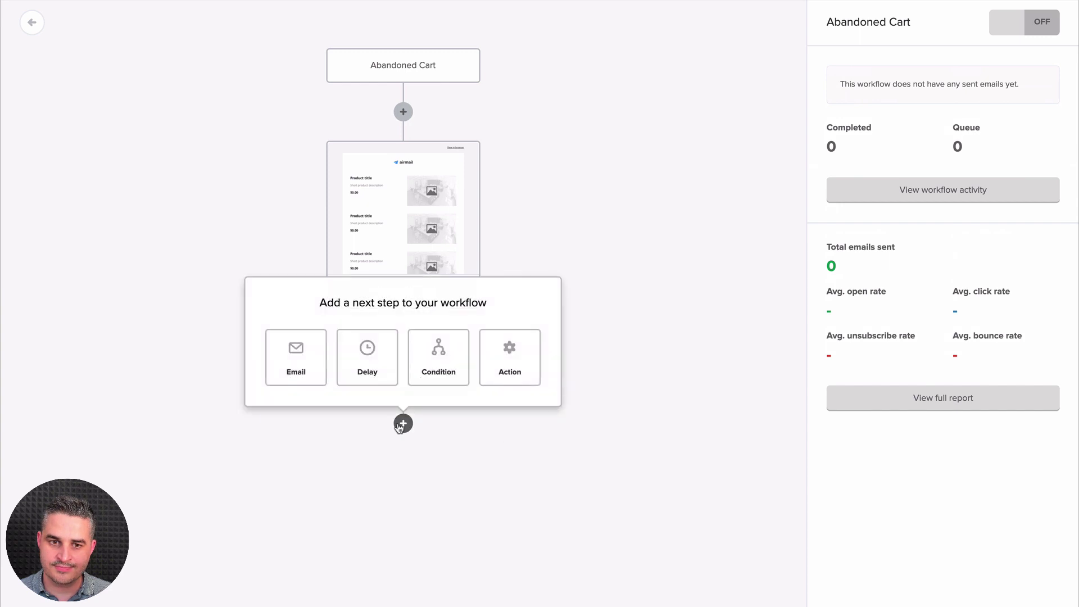
{"action": "left_click", "coordinate": [448, 368]}
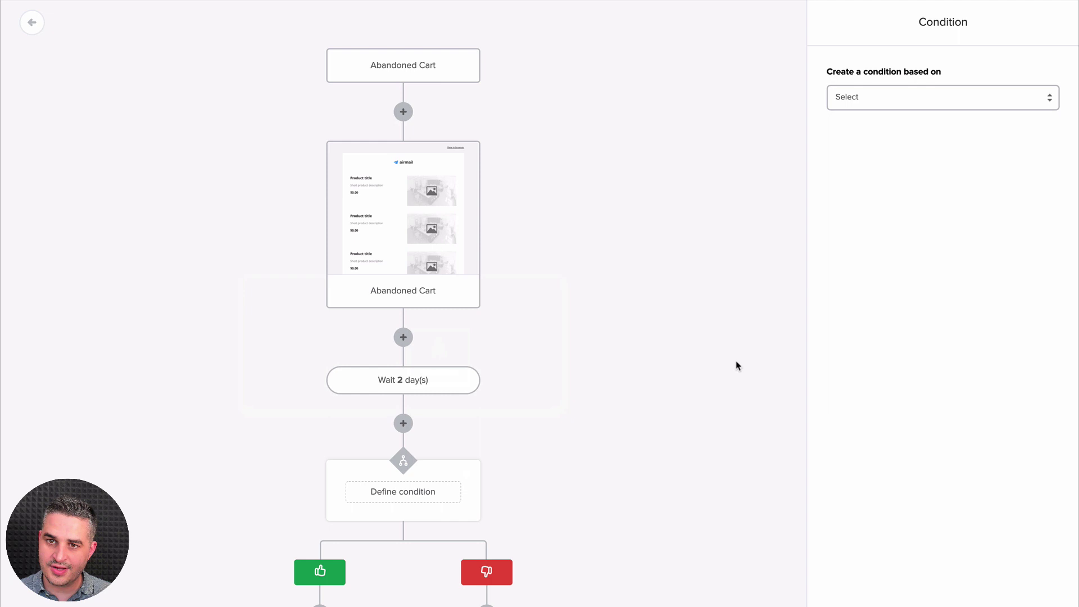
{"action": "left_click", "coordinate": [947, 100]}
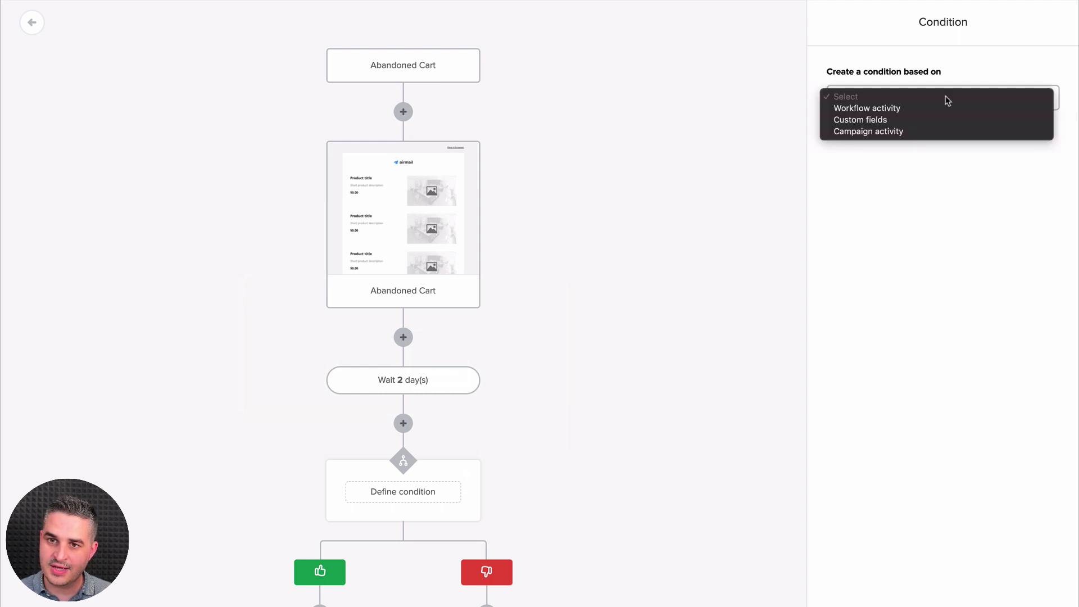
{"action": "left_click", "coordinate": [885, 109]}
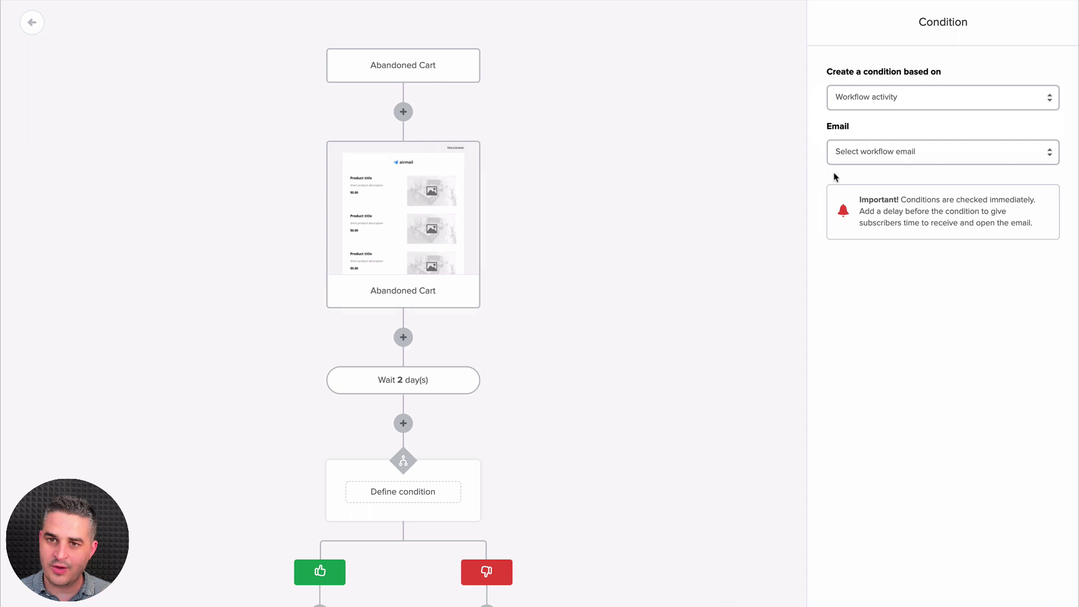
{"action": "left_click", "coordinate": [882, 162]}
{"action": "left_click", "coordinate": [865, 164]}
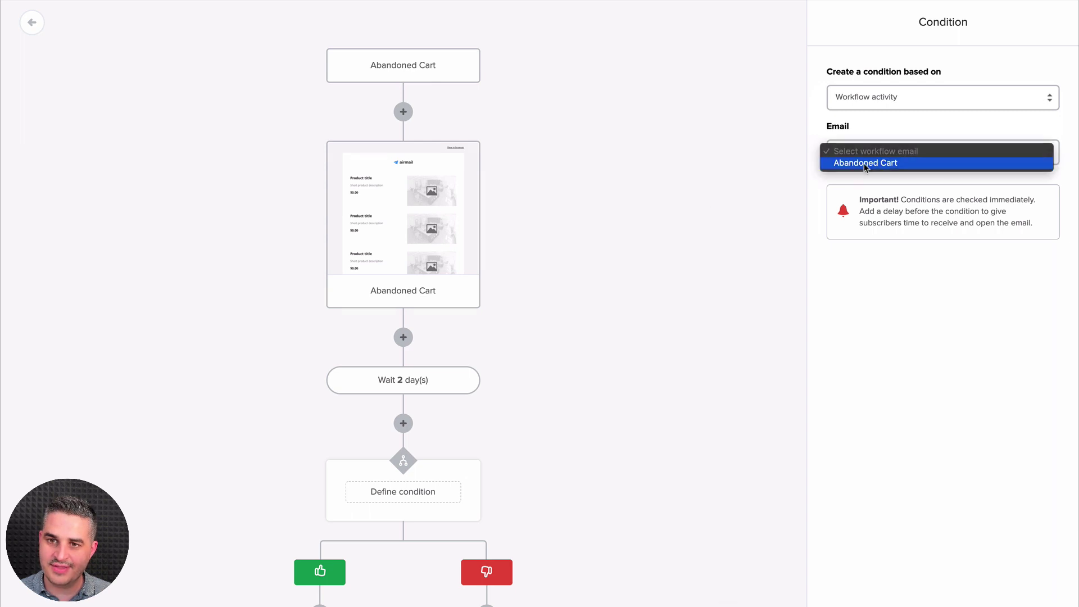
{"action": "left_click", "coordinate": [861, 191]}
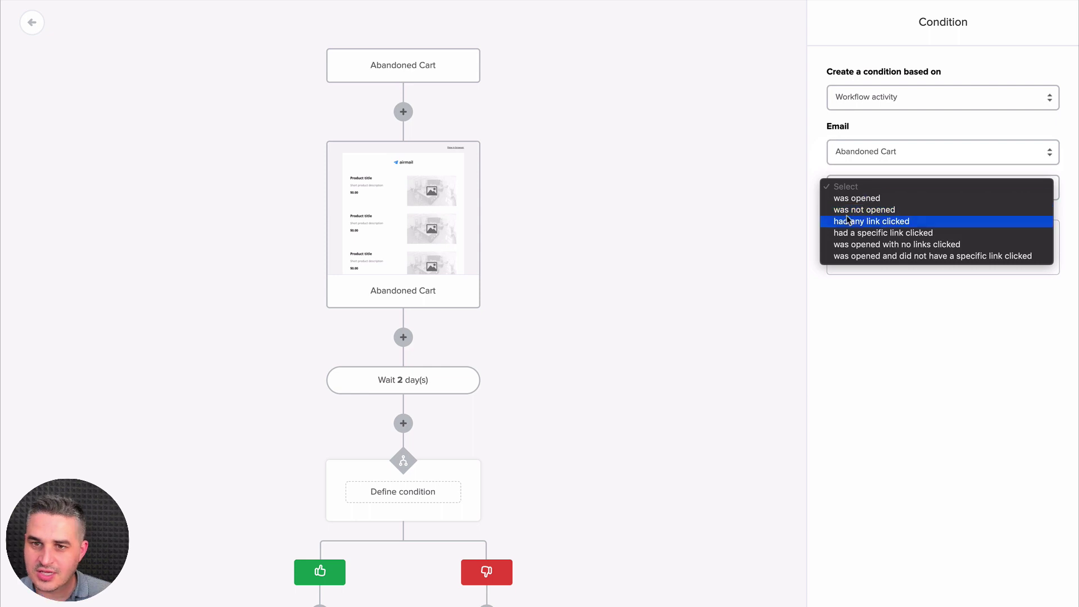
{"action": "left_click", "coordinate": [865, 210]}
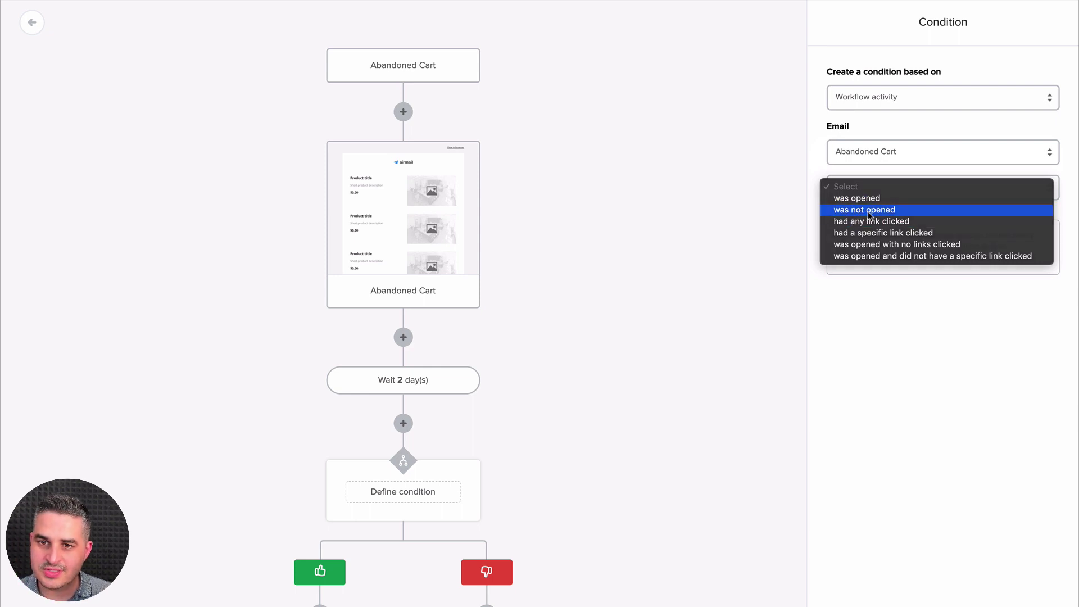
{"action": "scroll", "coordinate": [860, 365], "scroll_direction": "down", "scroll_amount": 2}
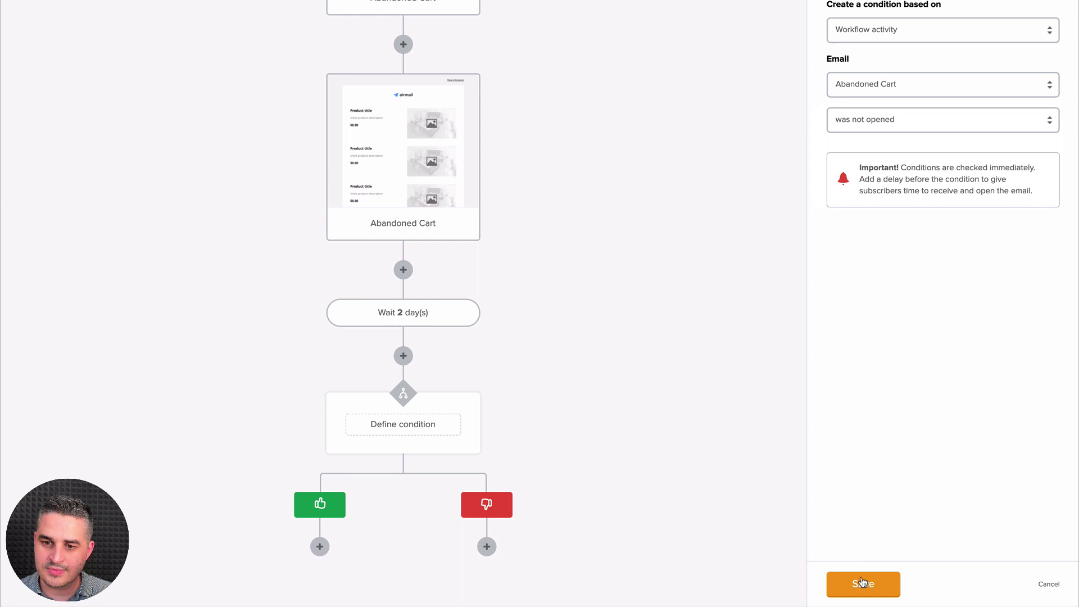
{"action": "left_click", "coordinate": [861, 582]}
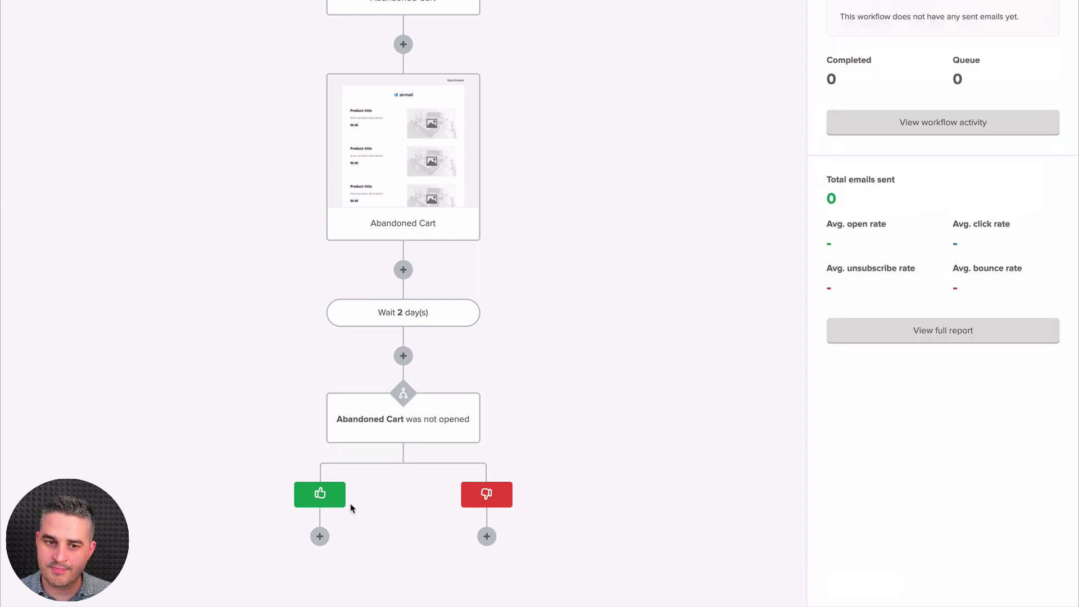
Step: Add an email step with subject Promo on the condition's yes branch
{"action": "left_click", "coordinate": [320, 535]}
{"action": "left_click", "coordinate": [217, 478]}
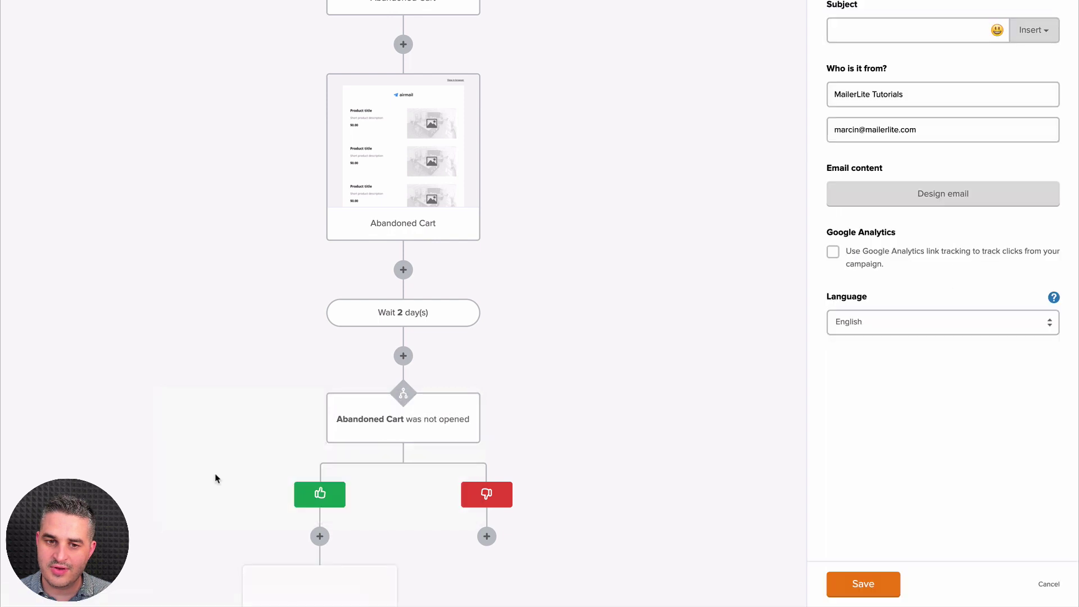
{"action": "scroll", "coordinate": [895, 116], "scroll_direction": "up", "scroll_amount": 2}
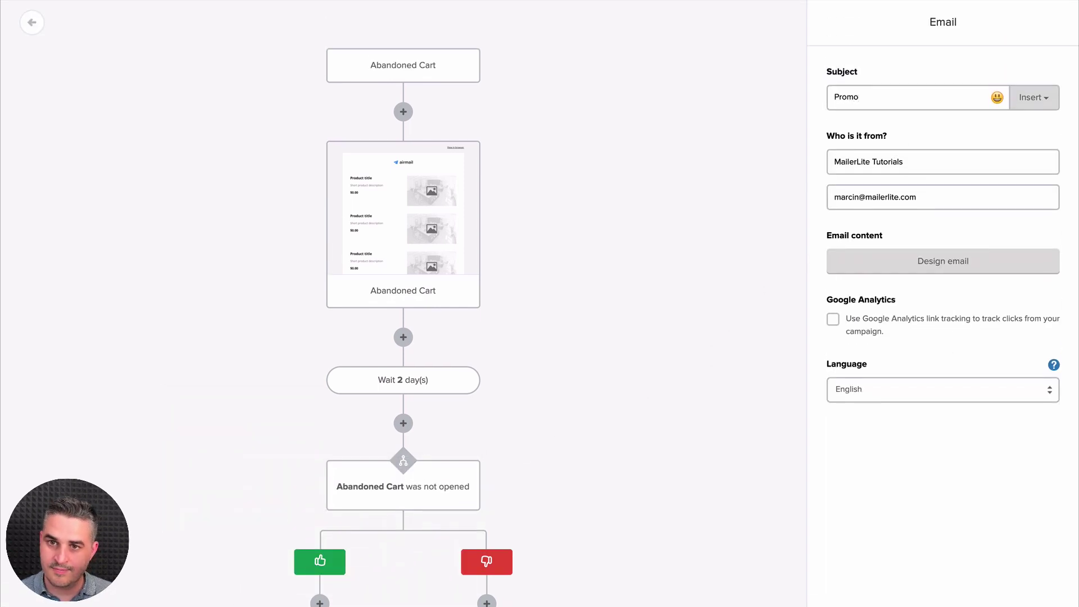
{"action": "left_click", "coordinate": [935, 263]}
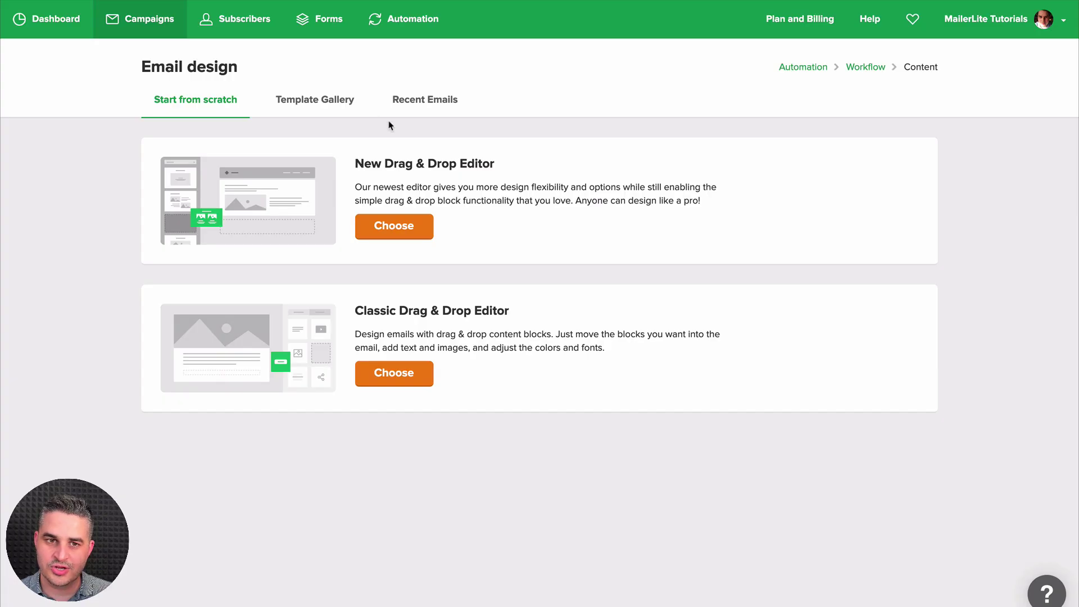
Step: Design it from the E-commerce Series 'Special Promotion' 20% OFF storewide template
{"action": "left_click", "coordinate": [318, 104]}
{"action": "left_click", "coordinate": [220, 149]}
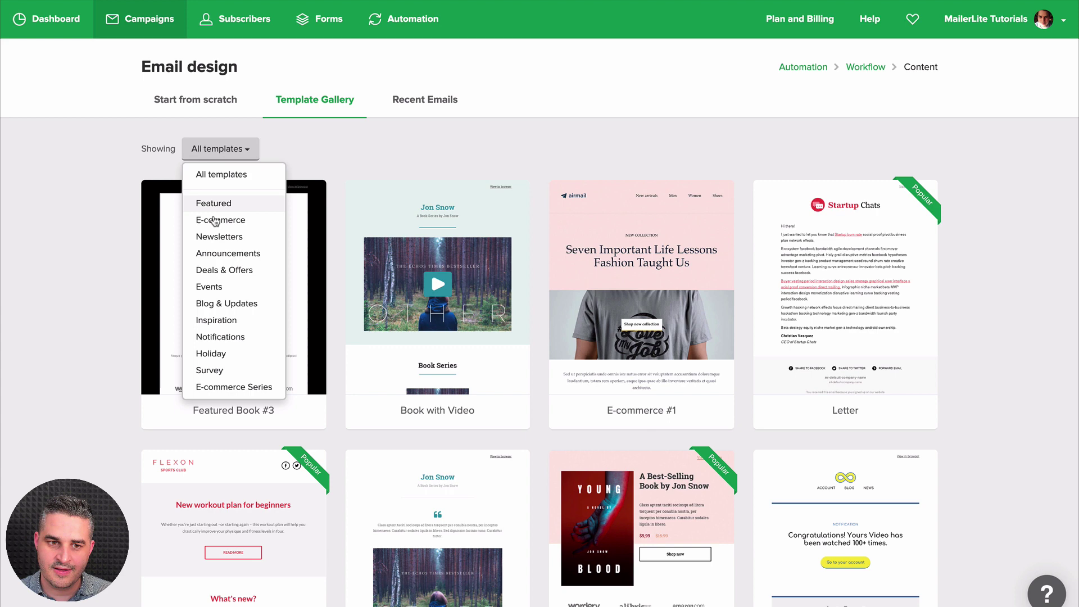
{"action": "left_click", "coordinate": [228, 387]}
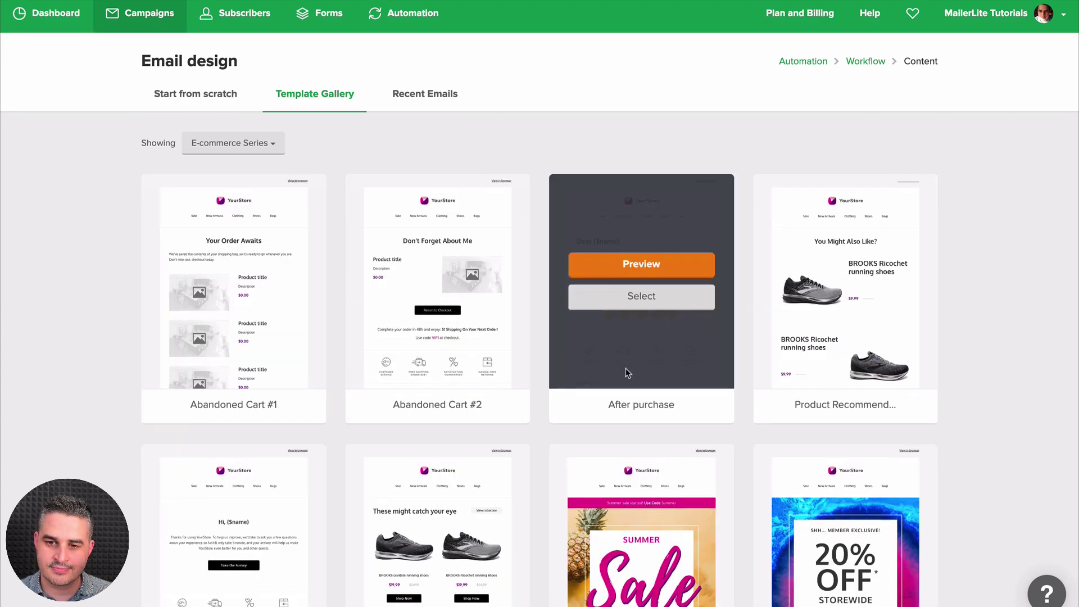
{"action": "scroll", "coordinate": [626, 373], "scroll_direction": "down", "scroll_amount": 2}
{"action": "left_click", "coordinate": [846, 456]}
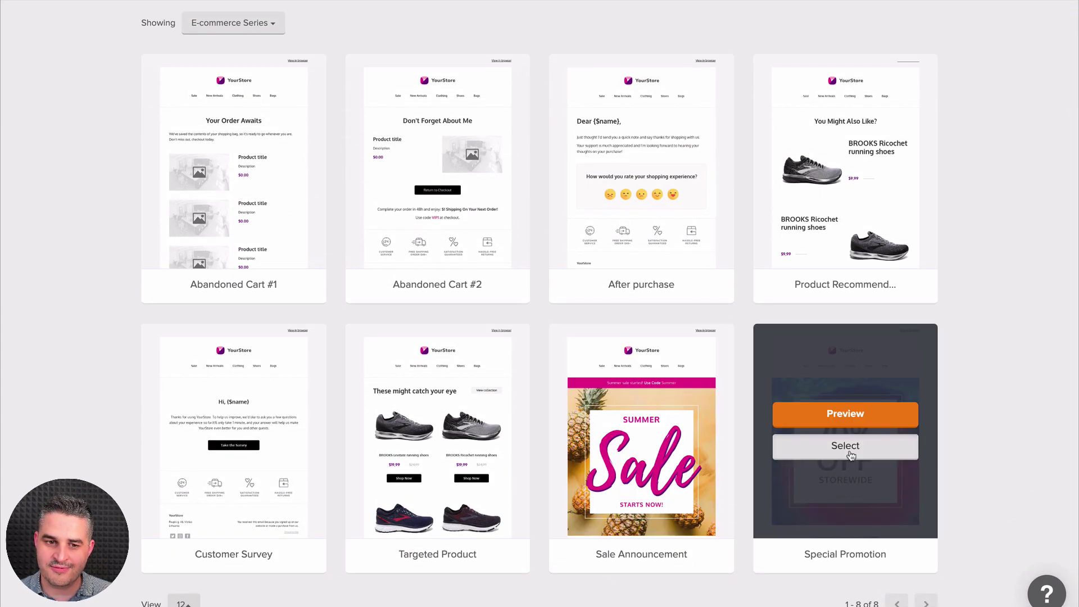
{"action": "scroll", "coordinate": [627, 295], "scroll_direction": "down", "scroll_amount": 3}
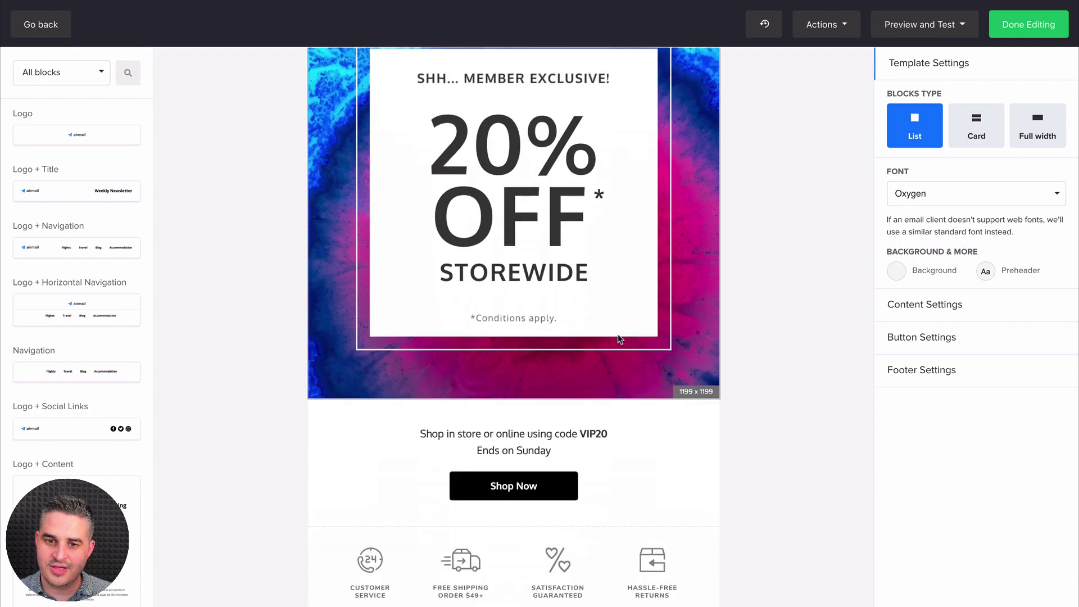
{"action": "scroll", "coordinate": [618, 337], "scroll_direction": "up", "scroll_amount": 3}
{"action": "scroll", "coordinate": [577, 505], "scroll_direction": "down", "scroll_amount": 2}
{"action": "scroll", "coordinate": [730, 416], "scroll_direction": "up", "scroll_amount": 2}
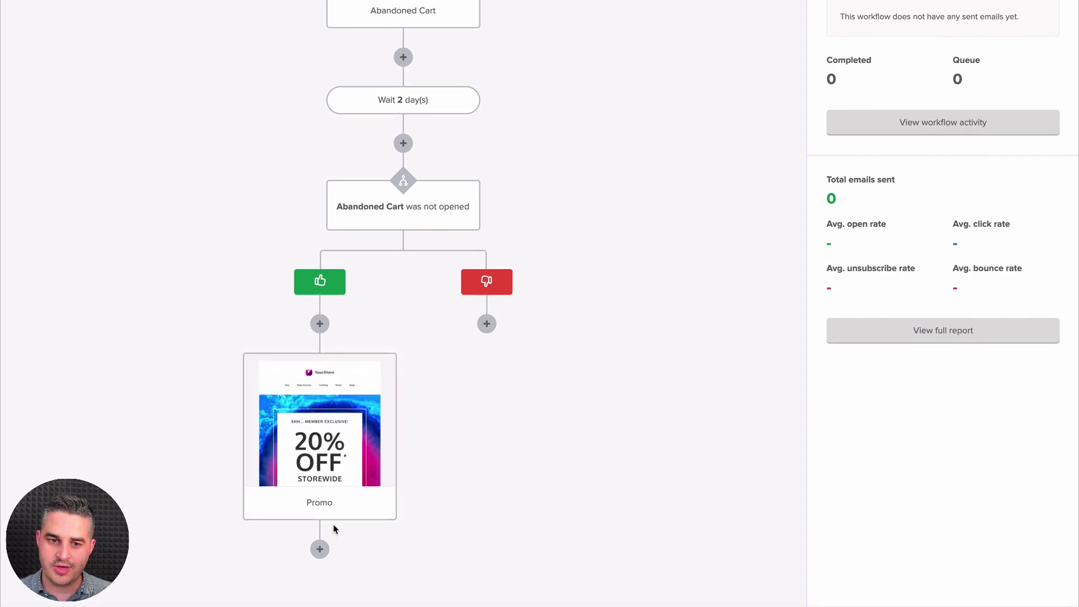
Step: Add a 2-day wait step after the Promo email
{"action": "left_click", "coordinate": [319, 549]}
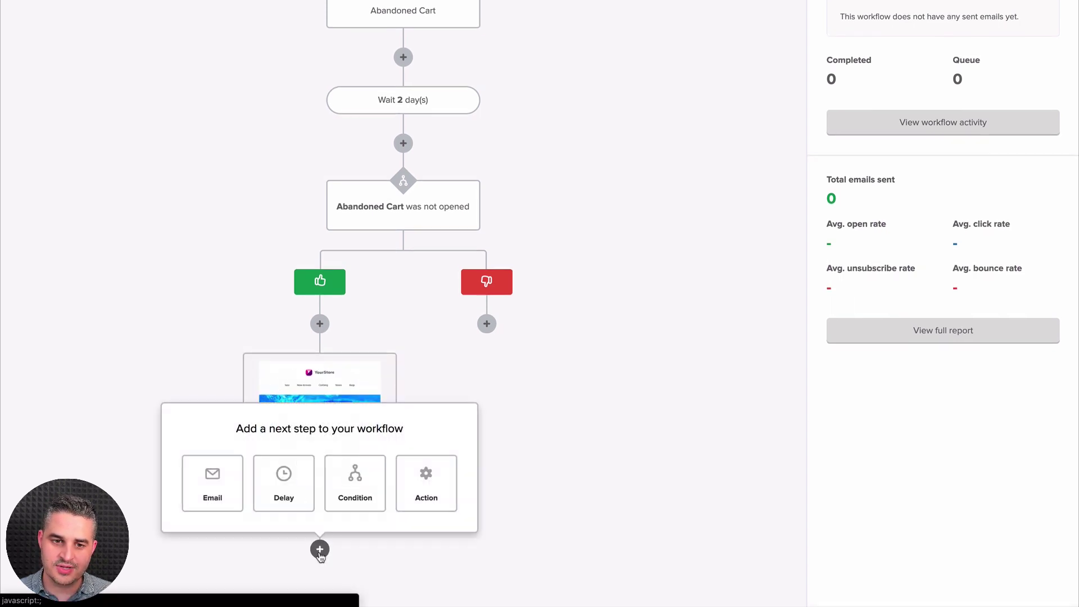
{"action": "left_click", "coordinate": [279, 503]}
{"action": "left_click", "coordinate": [841, 37]}
{"action": "type", "text": "2"}
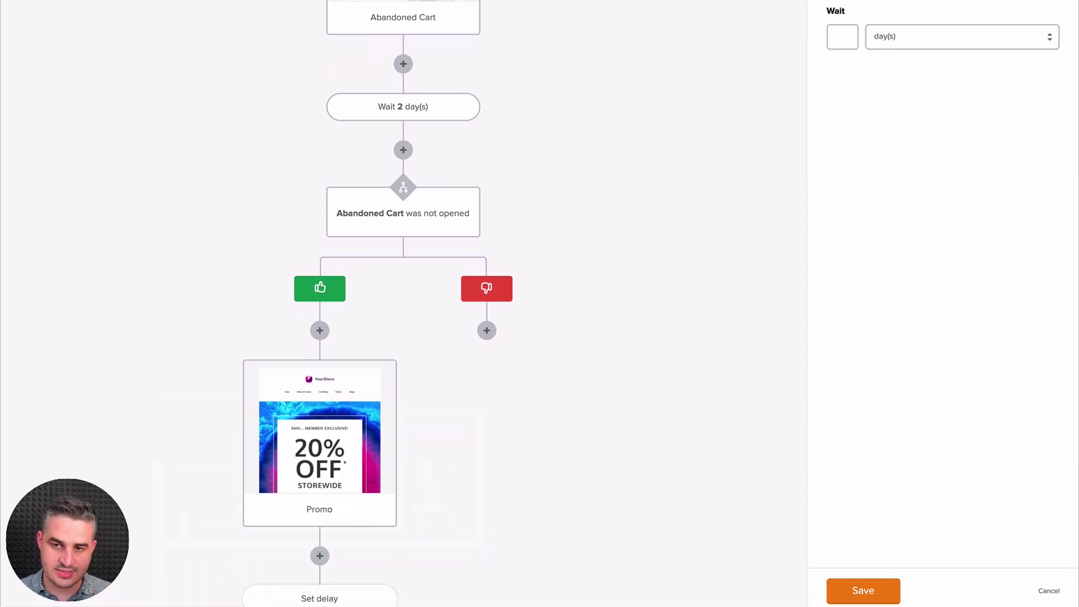
{"action": "left_click", "coordinate": [849, 582]}
{"action": "scroll", "coordinate": [585, 340], "scroll_direction": "down", "scroll_amount": 3}
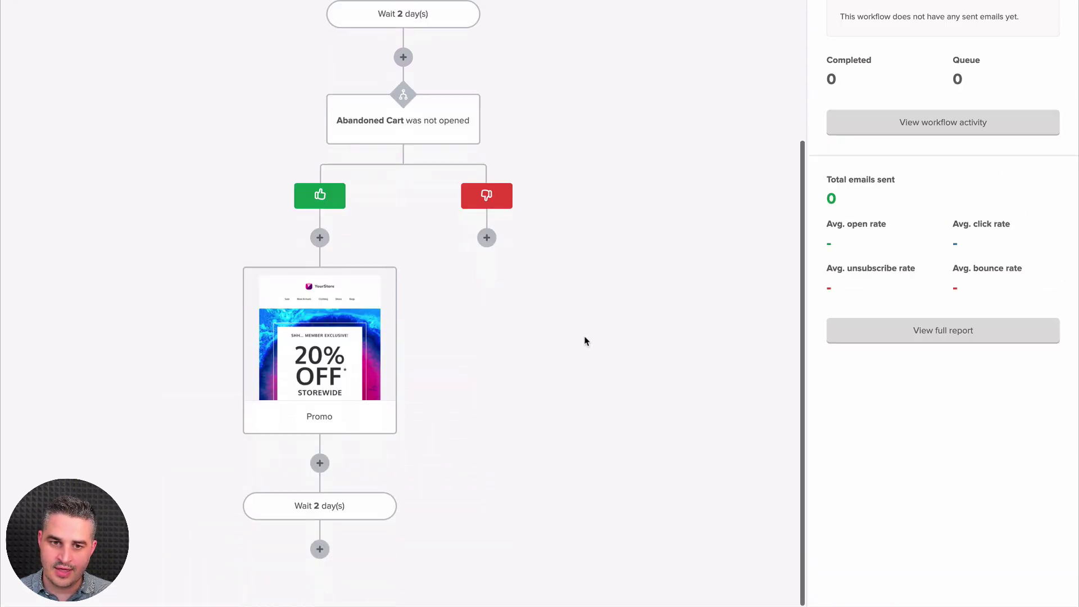
Step: Add another email step with subject 'Abandoned Cart'
{"action": "left_click", "coordinate": [319, 549]}
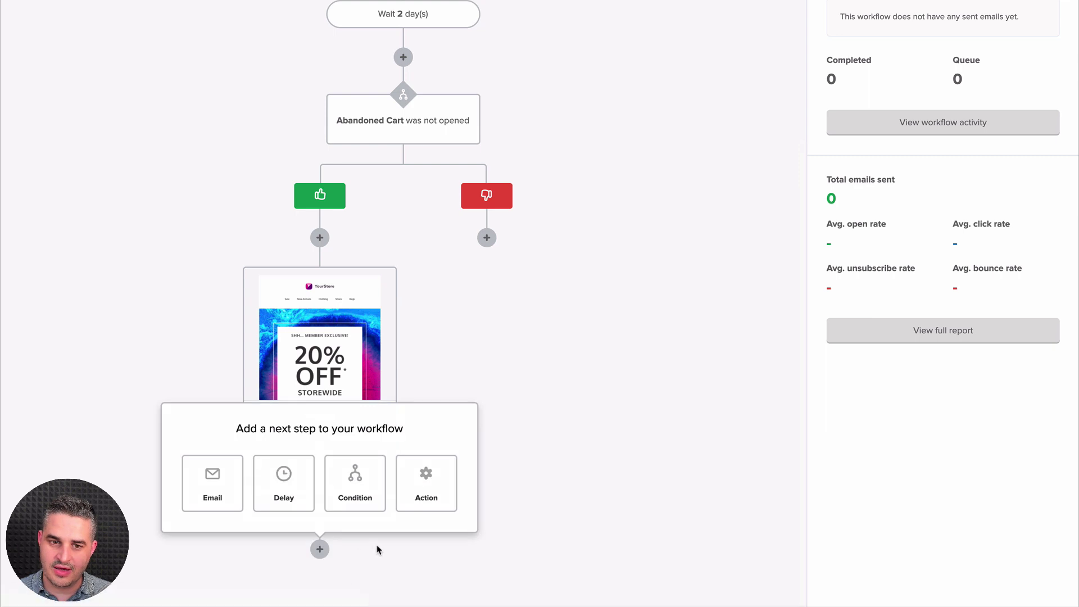
{"action": "left_click", "coordinate": [226, 492]}
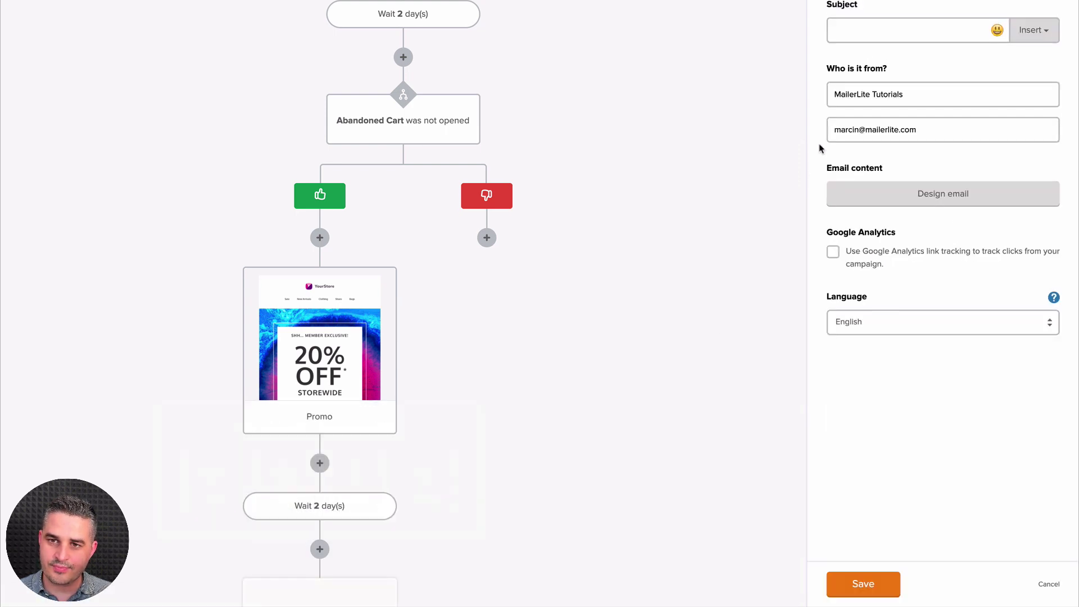
{"action": "left_click", "coordinate": [892, 95]}
{"action": "type", "text": "Abandoned Cart"}
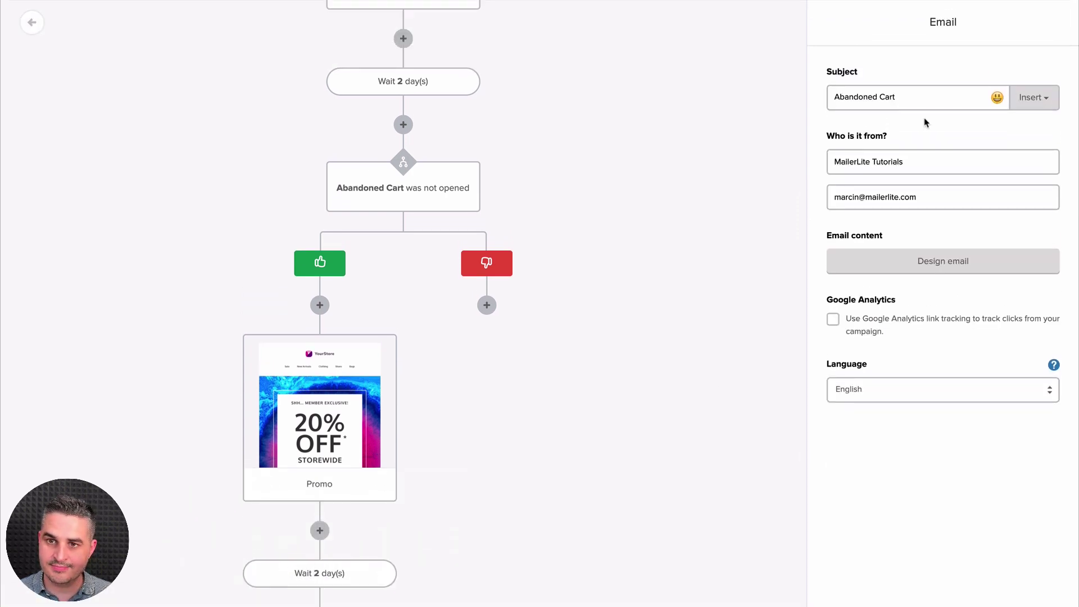
{"action": "left_click", "coordinate": [966, 270]}
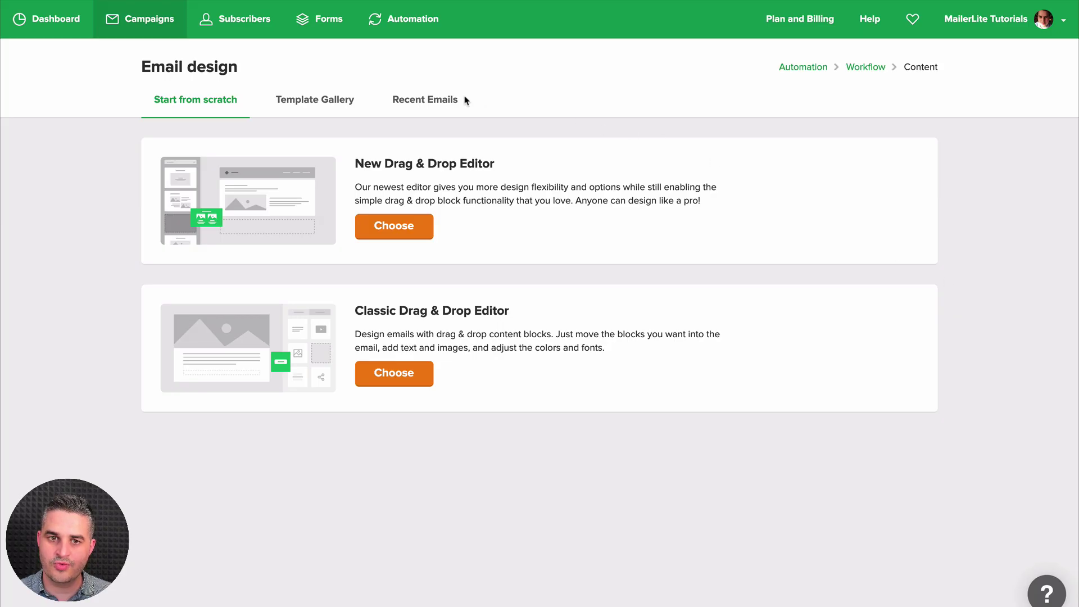
Step: Reuse the earlier Abandoned Cart design from recent automation emails and finish editing
{"action": "left_click", "coordinate": [440, 100]}
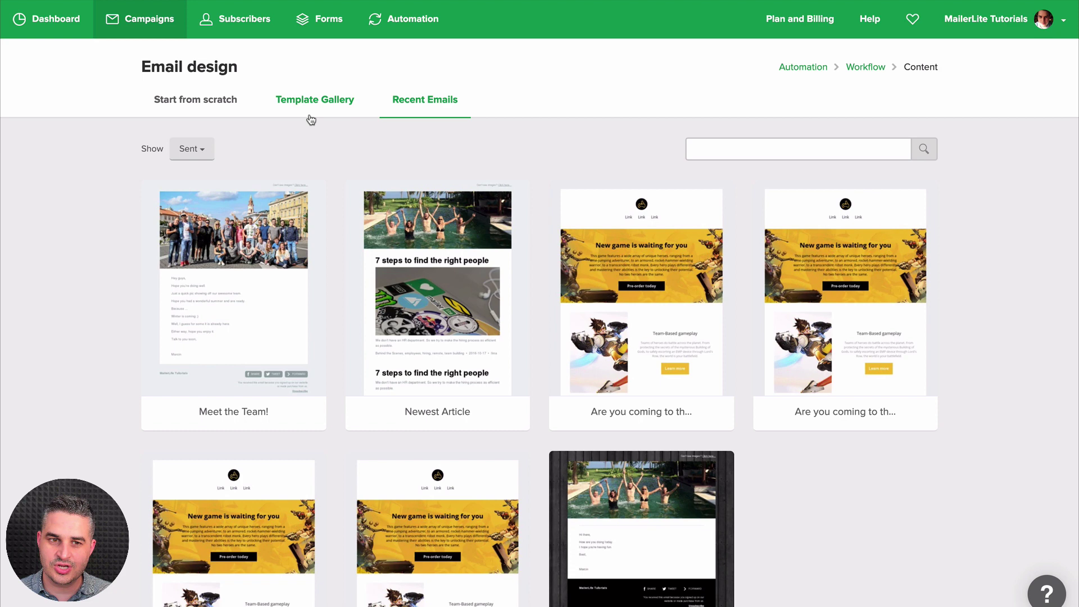
{"action": "left_click", "coordinate": [192, 149]}
{"action": "left_click", "coordinate": [215, 194]}
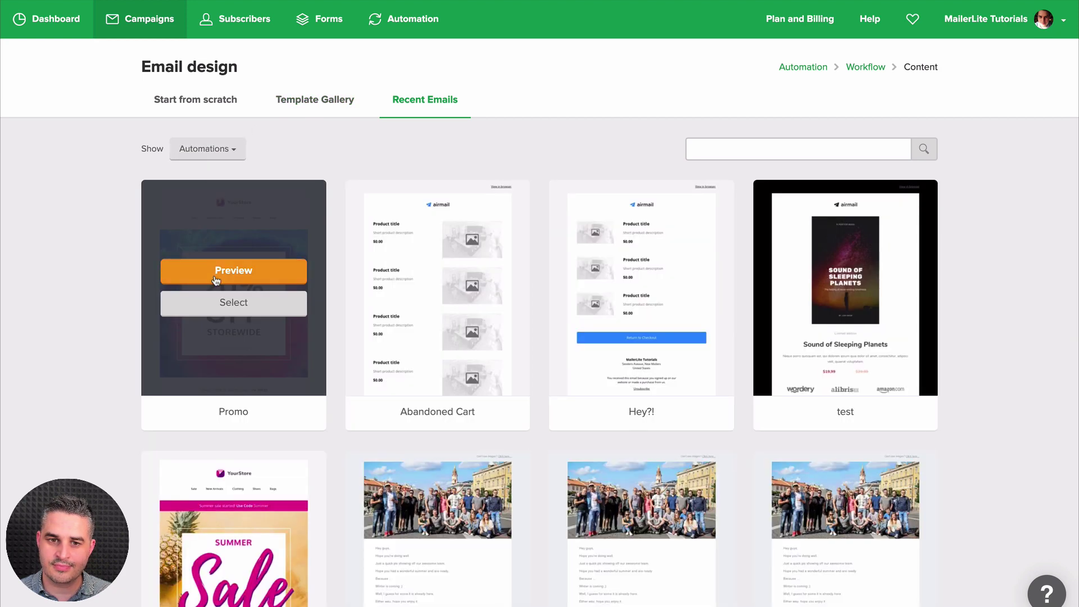
{"action": "mouse_move", "coordinate": [418, 344]}
{"action": "left_click", "coordinate": [434, 303]}
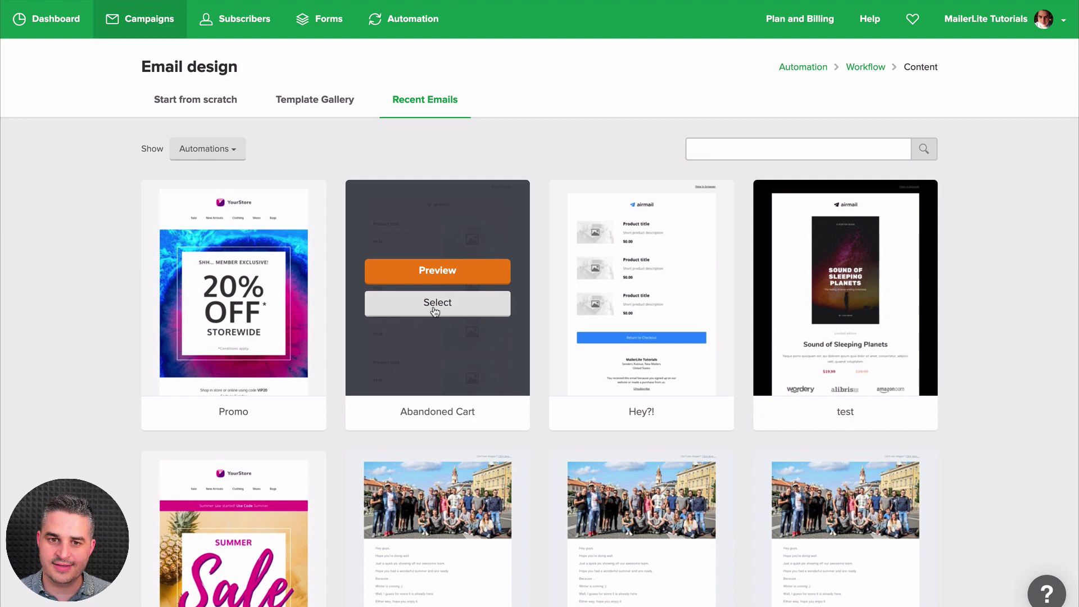
{"action": "left_click", "coordinate": [1028, 25]}
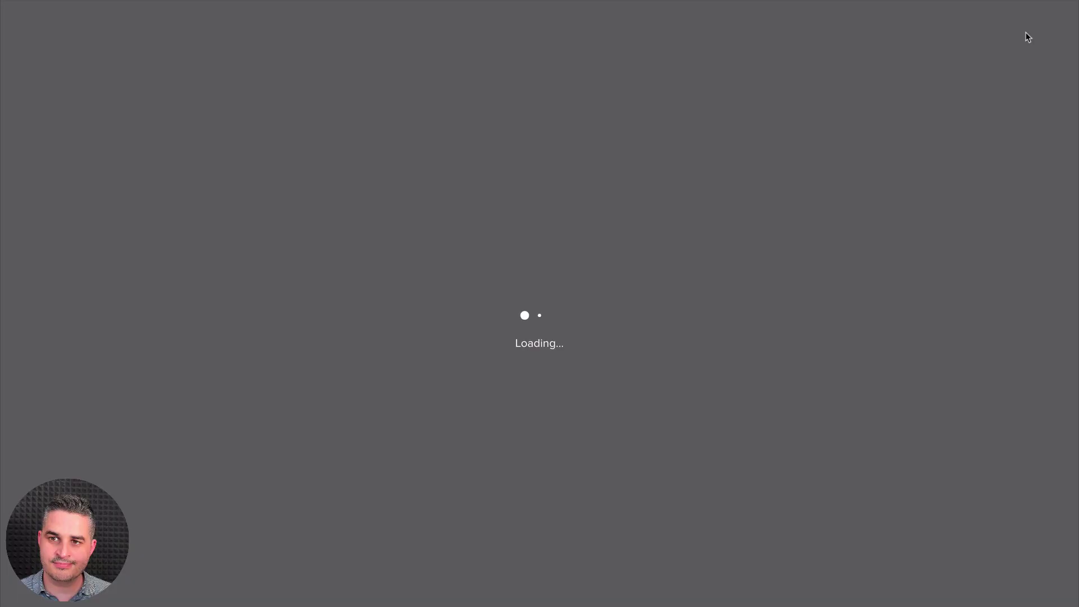
{"action": "scroll", "coordinate": [618, 394], "scroll_direction": "down", "scroll_amount": 3}
{"action": "scroll", "coordinate": [612, 425], "scroll_direction": "down", "scroll_amount": 7}
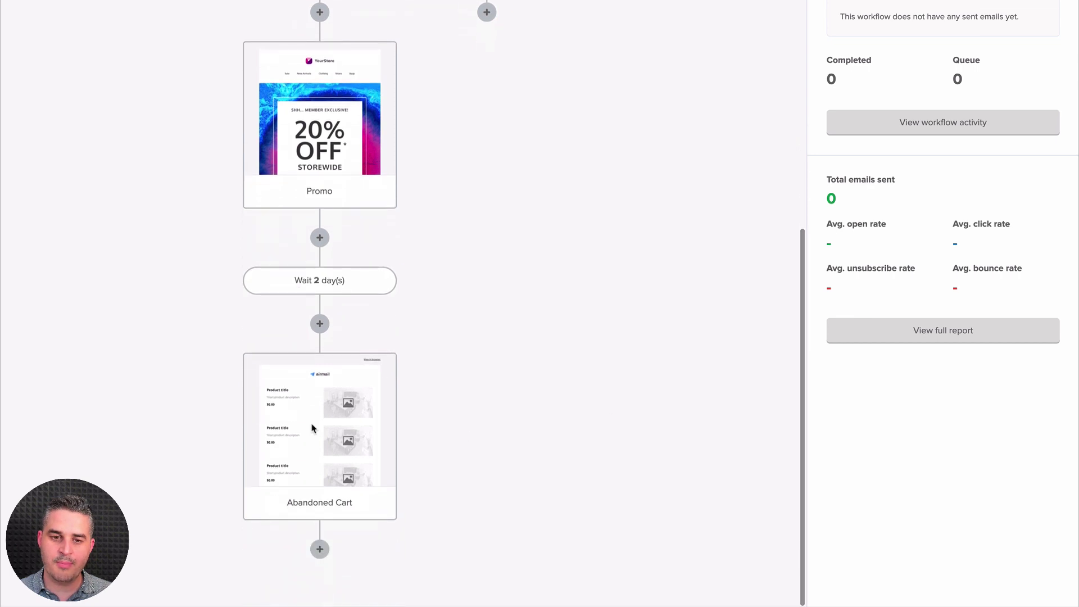
{"action": "mouse_move", "coordinate": [308, 436]}
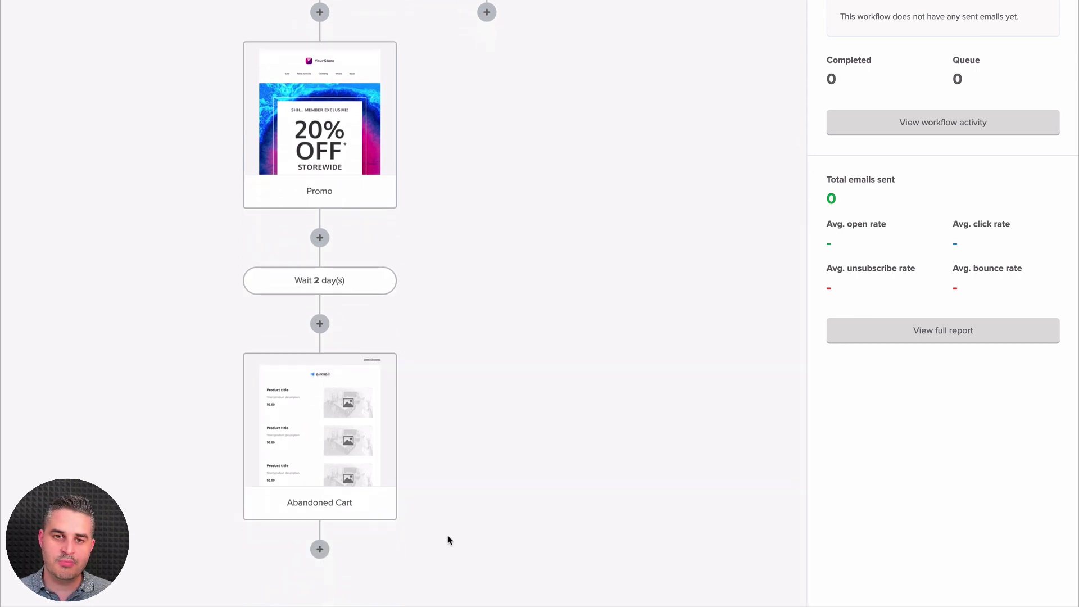
{"action": "scroll", "coordinate": [544, 298], "scroll_direction": "up", "scroll_amount": 5}
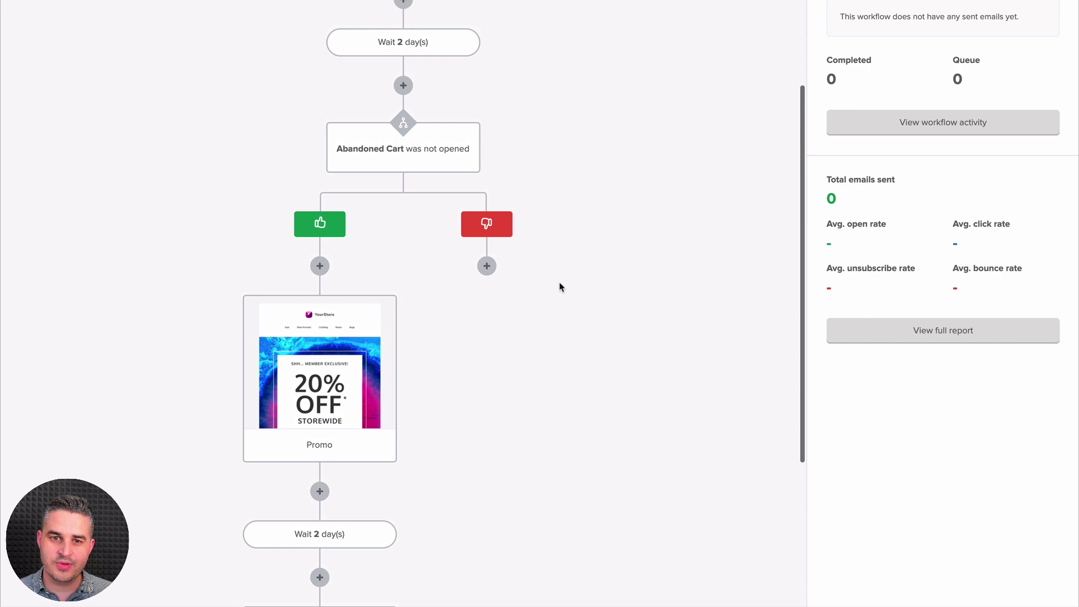
{"action": "scroll", "coordinate": [559, 287], "scroll_direction": "up", "scroll_amount": 2}
{"action": "mouse_move", "coordinate": [426, 265]}
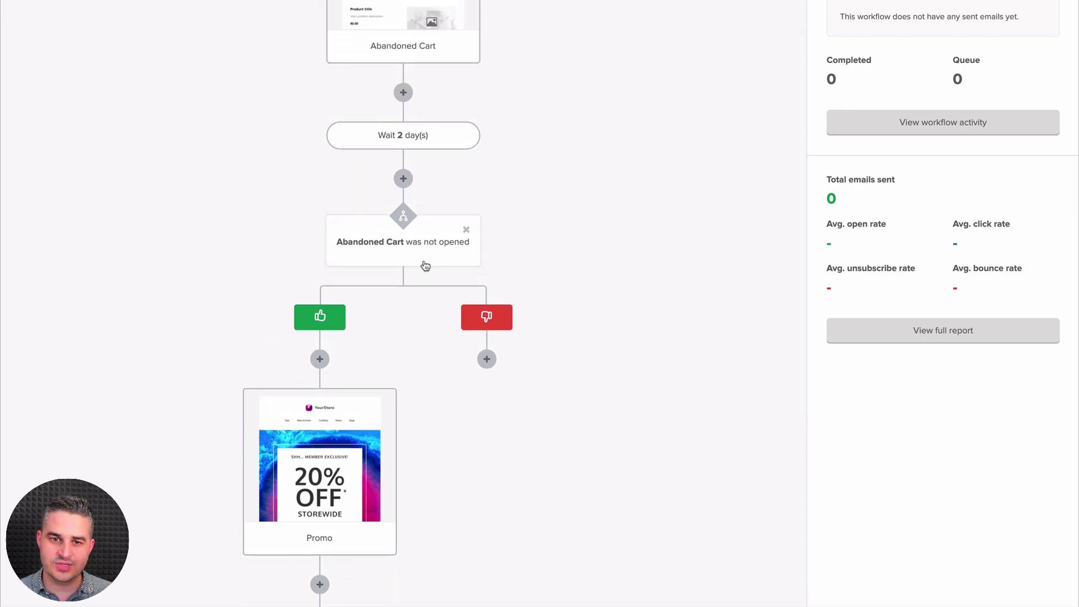
{"action": "scroll", "coordinate": [450, 278], "scroll_direction": "up", "scroll_amount": 2}
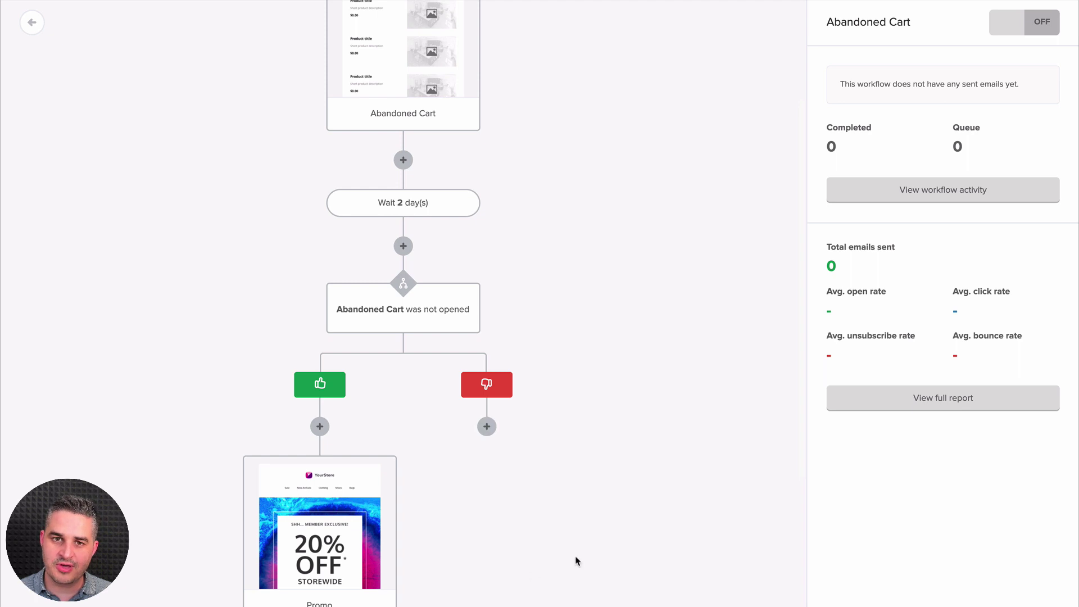
{"action": "scroll", "coordinate": [726, 238], "scroll_direction": "up", "scroll_amount": 4}
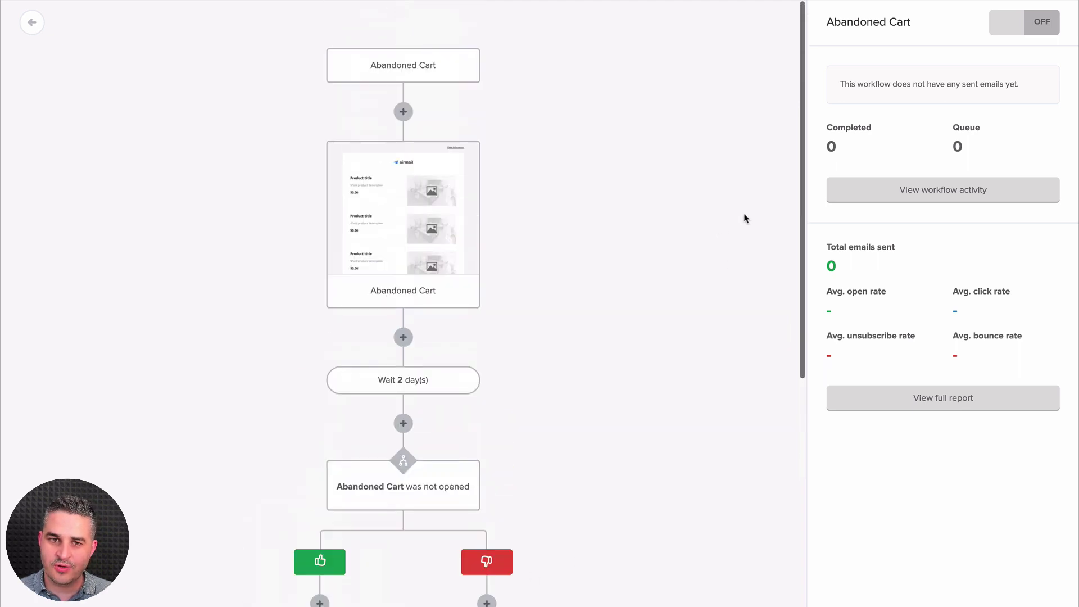
Step: Turn the Abandoned Cart workflow on and view its activity report
{"action": "left_click", "coordinate": [1009, 29]}
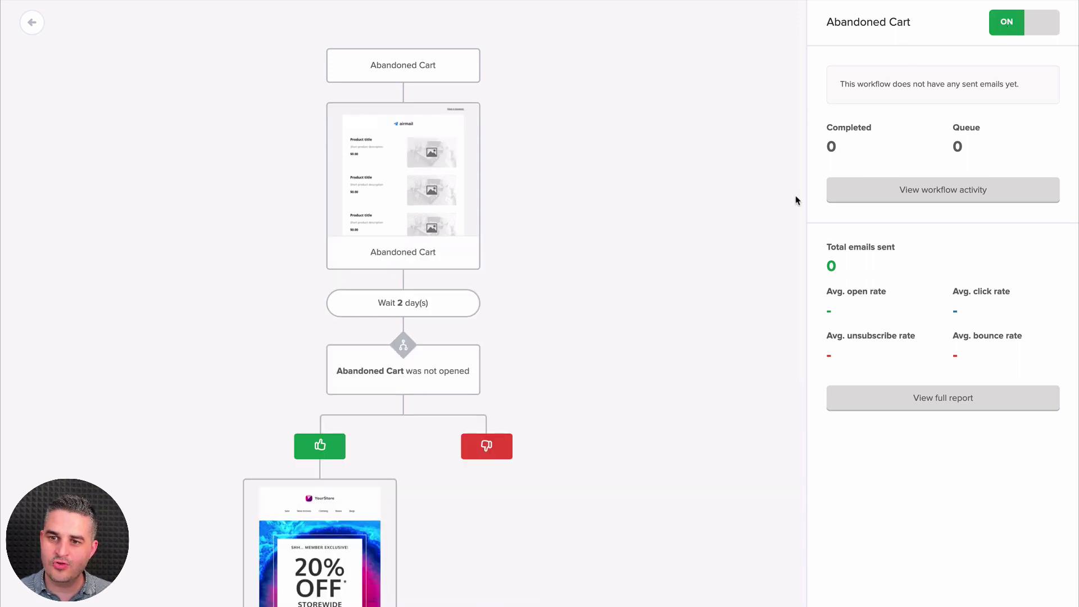
{"action": "left_click", "coordinate": [938, 192]}
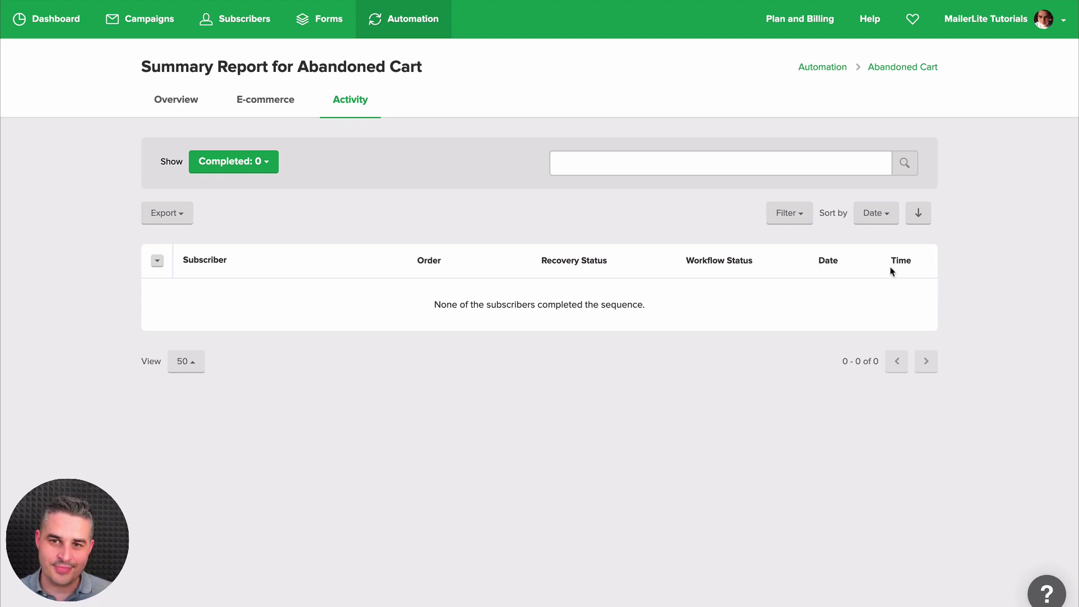
Step: Filter the Abandoned Cart activity list to Queued, then Canceled, finding no subscribers in either
{"action": "left_click", "coordinate": [250, 164]}
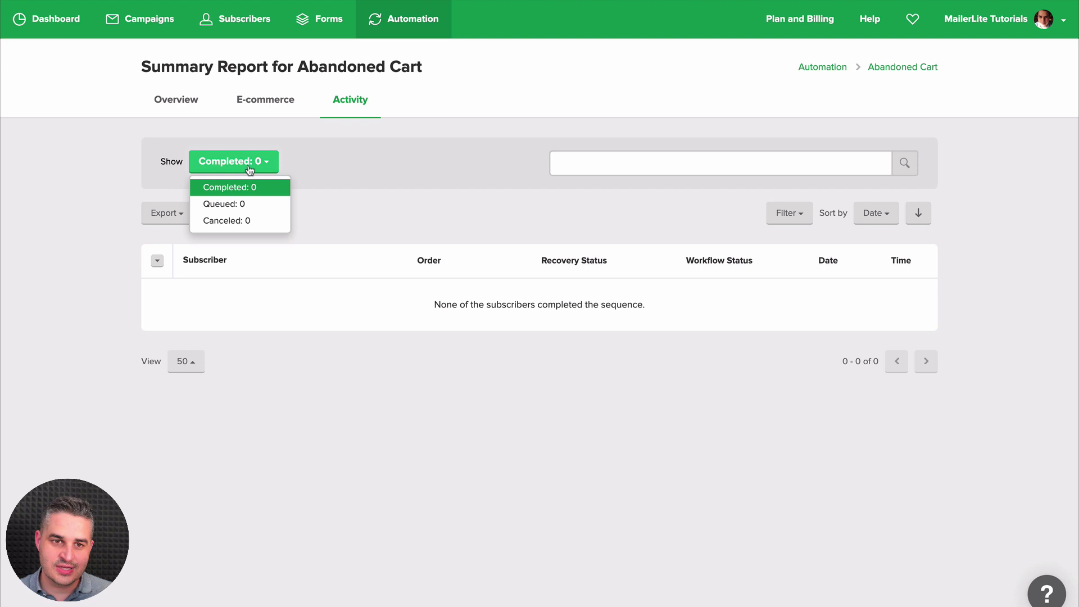
{"action": "left_click", "coordinate": [235, 204]}
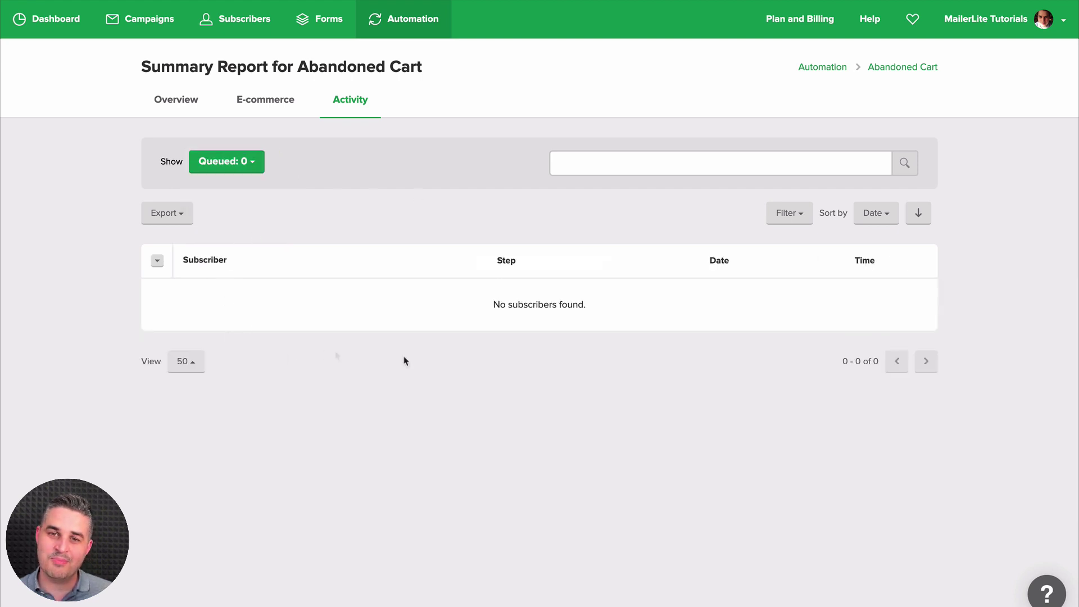
{"action": "left_click", "coordinate": [247, 167]}
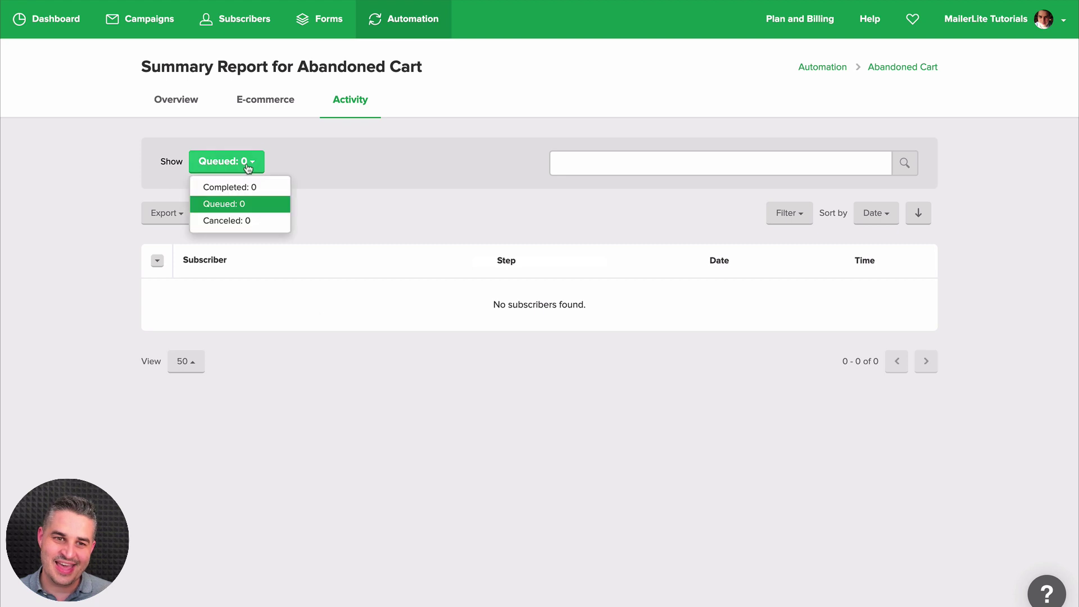
{"action": "left_click", "coordinate": [235, 220]}
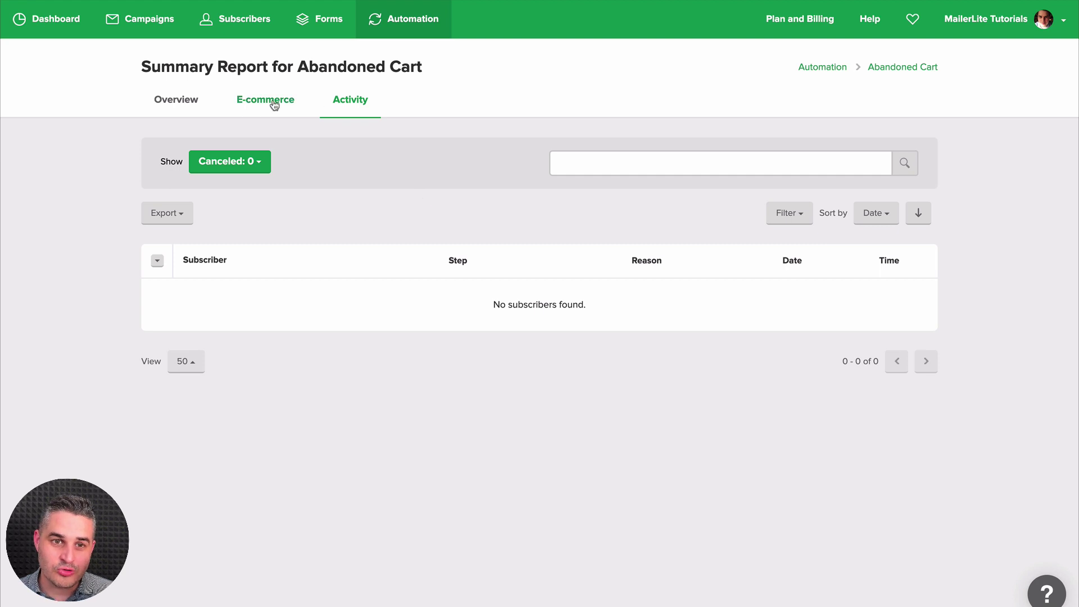
Step: Check the empty E-commerce results, then review the Overview's zero monthly stats and 3-email list
{"action": "left_click", "coordinate": [254, 105]}
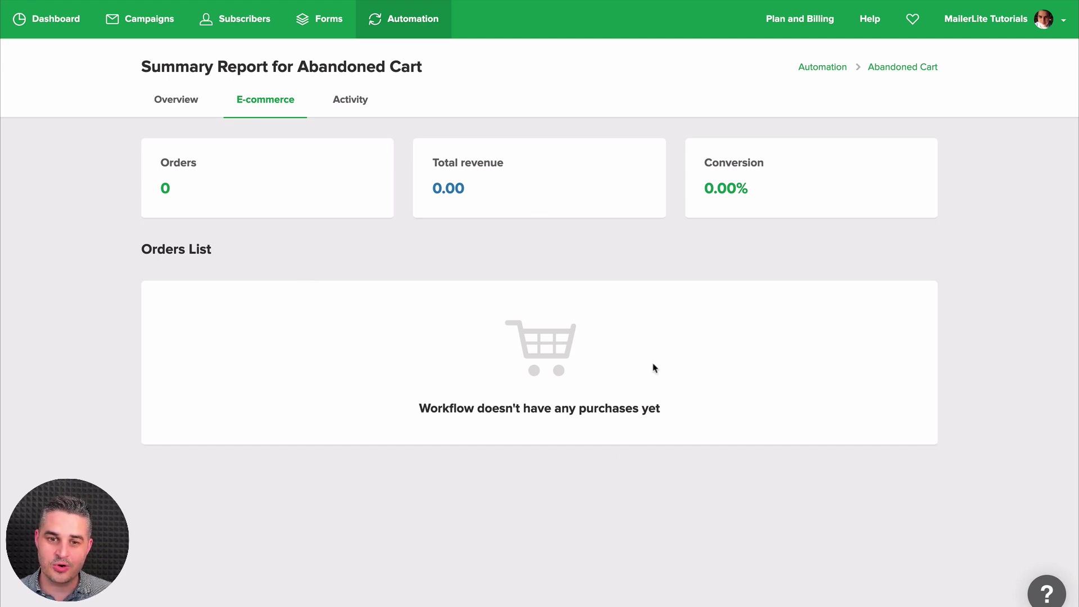
{"action": "left_click", "coordinate": [185, 107]}
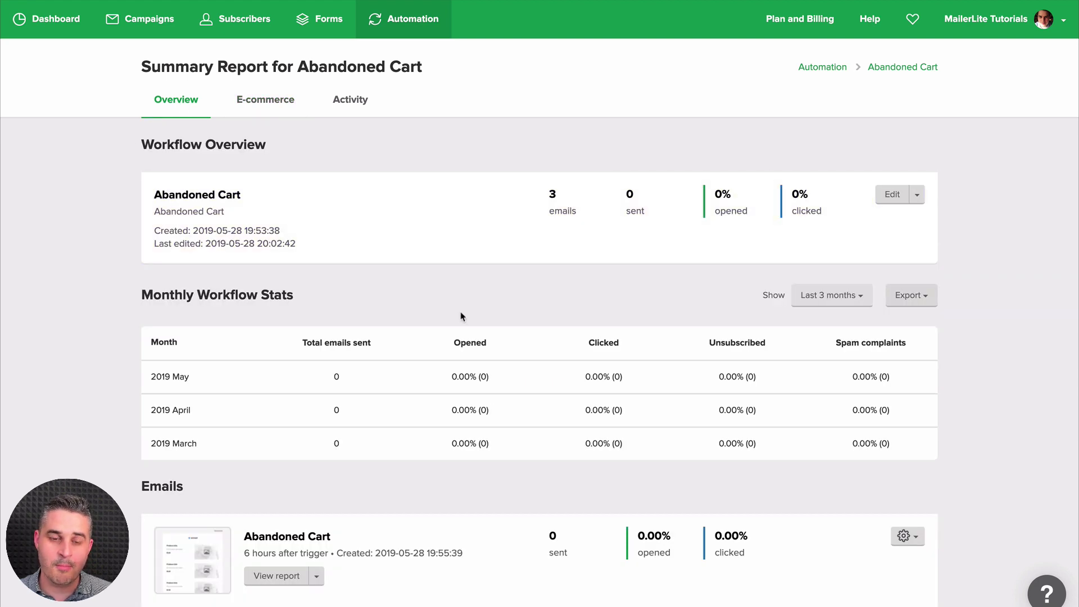
{"action": "scroll", "coordinate": [429, 390], "scroll_direction": "down", "scroll_amount": 3}
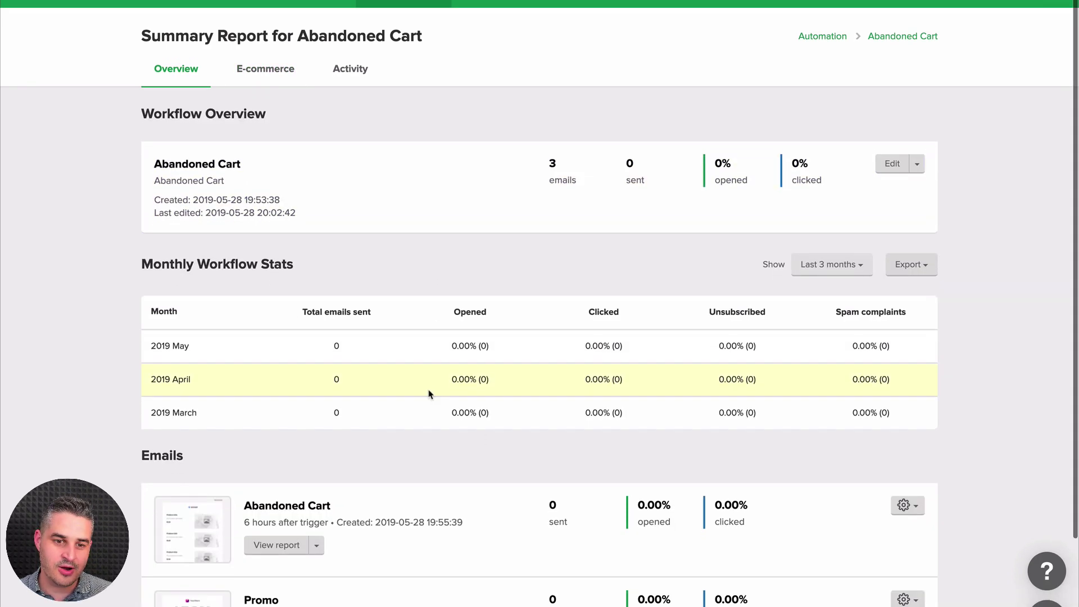
{"action": "scroll", "coordinate": [498, 331], "scroll_direction": "down", "scroll_amount": 1}
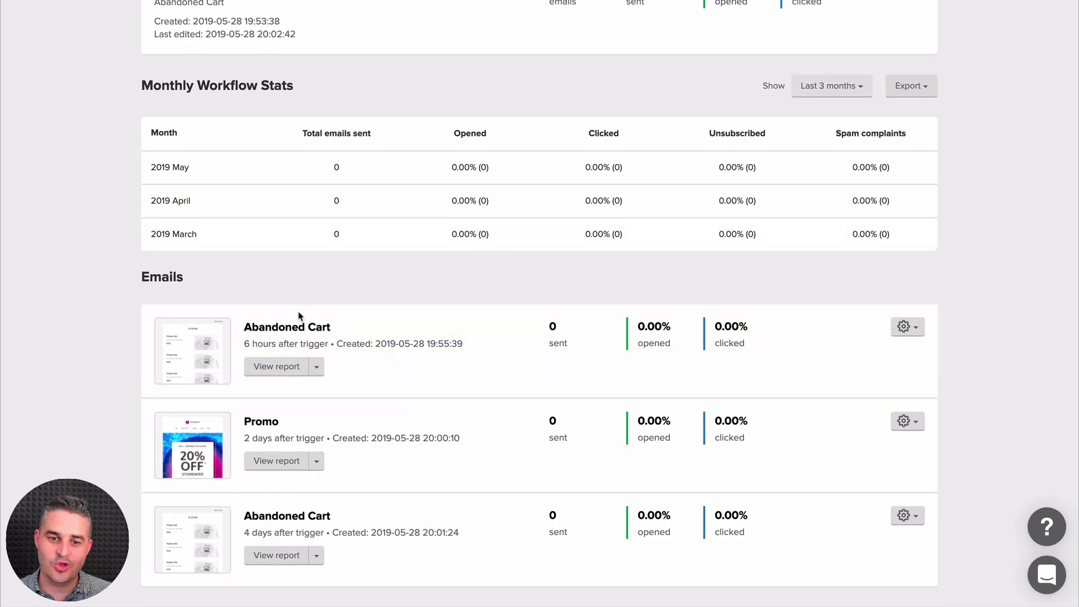
{"action": "scroll", "coordinate": [550, 239], "scroll_direction": "up", "scroll_amount": 4}
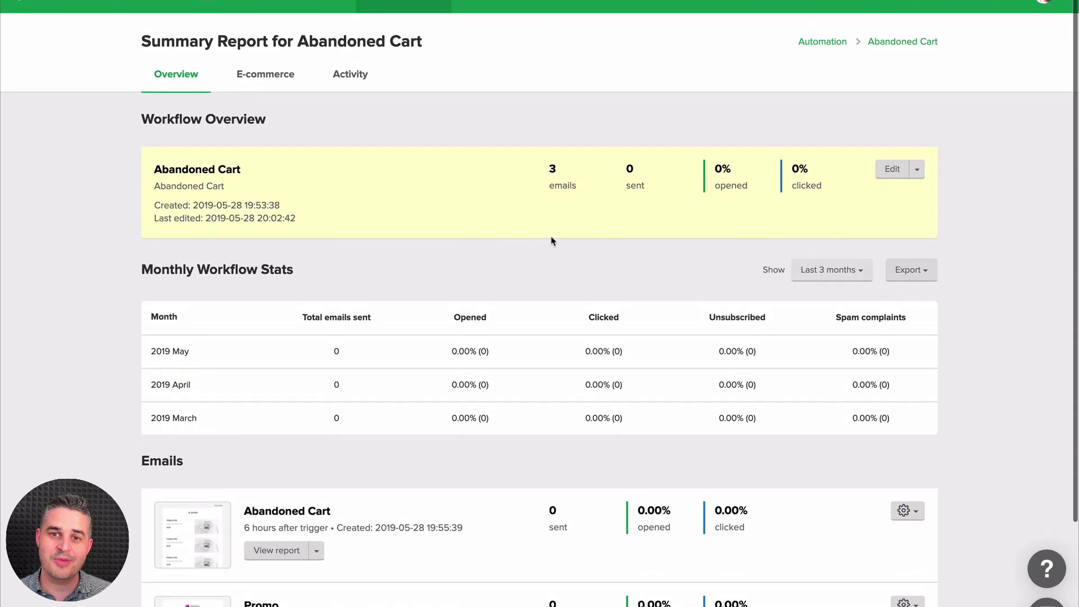